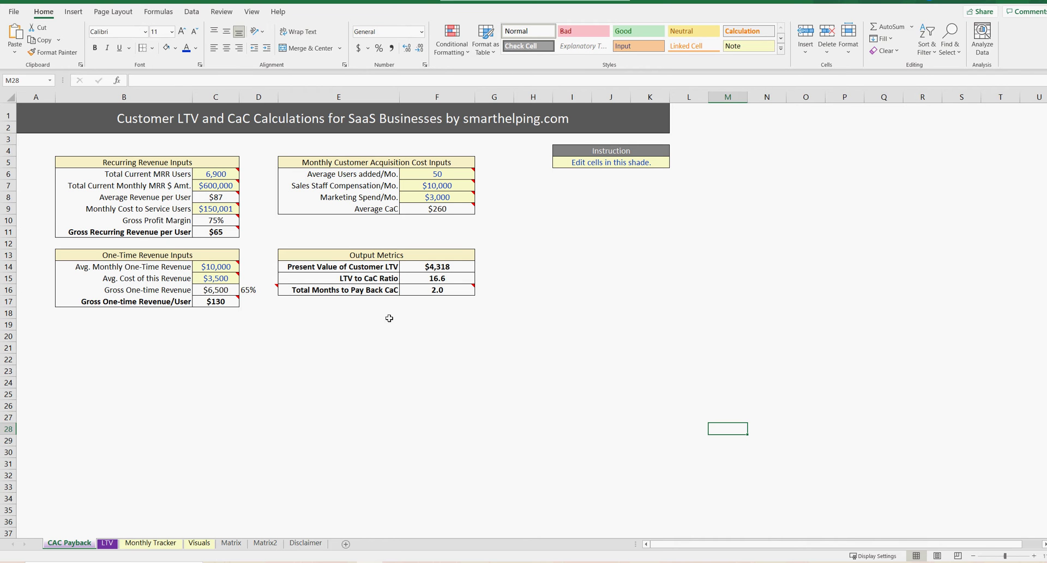
# - Examine the customer LTV, LTV to CaC ratio and payback months under Output Metrics on the CAC Payback sheet
pyautogui.click(385, 279)
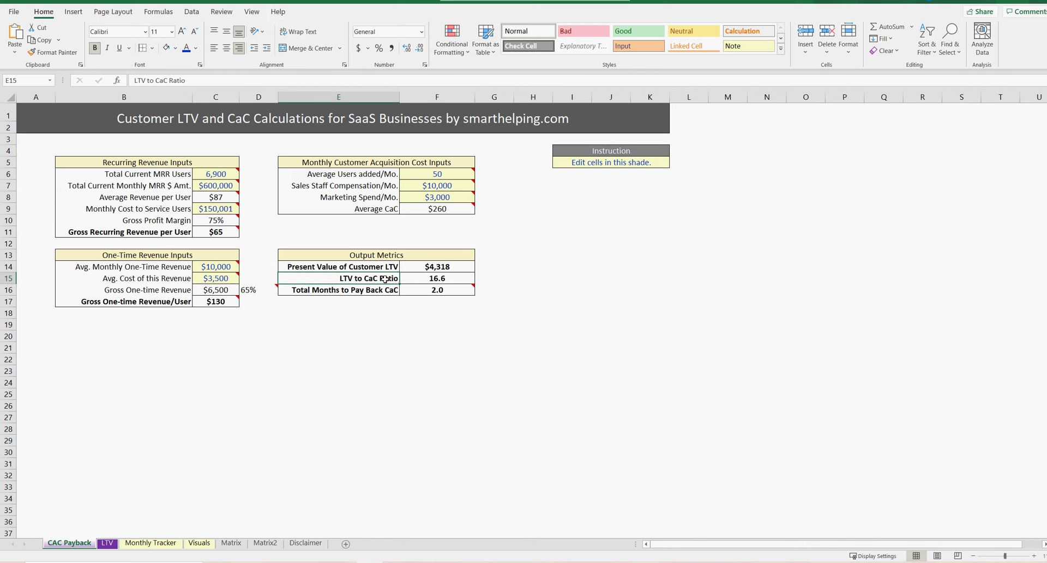
pyautogui.moveTo(388, 265); pyautogui.dragTo(433, 281)
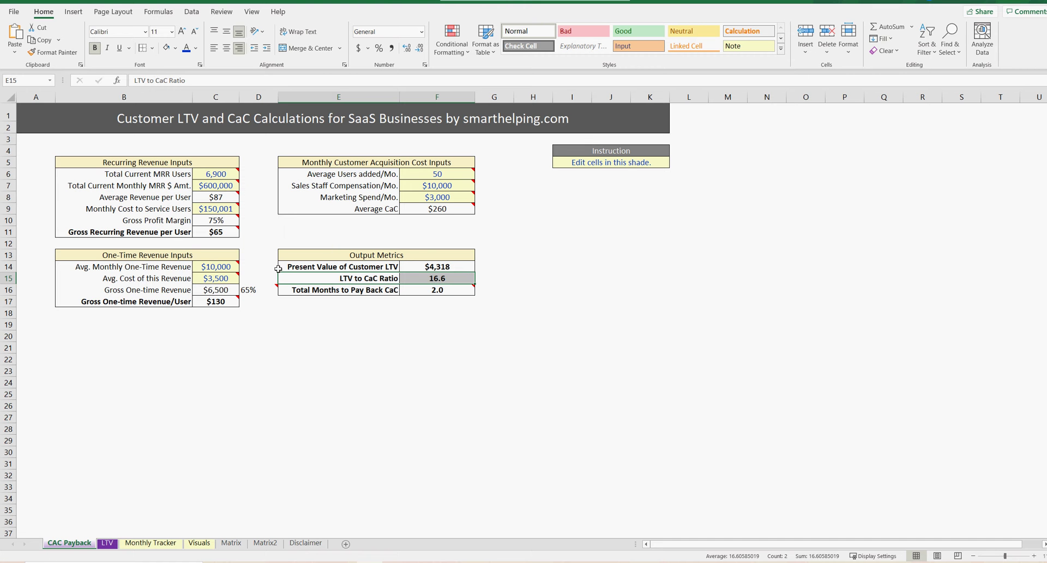
pyautogui.moveTo(389, 267); pyautogui.dragTo(443, 291)
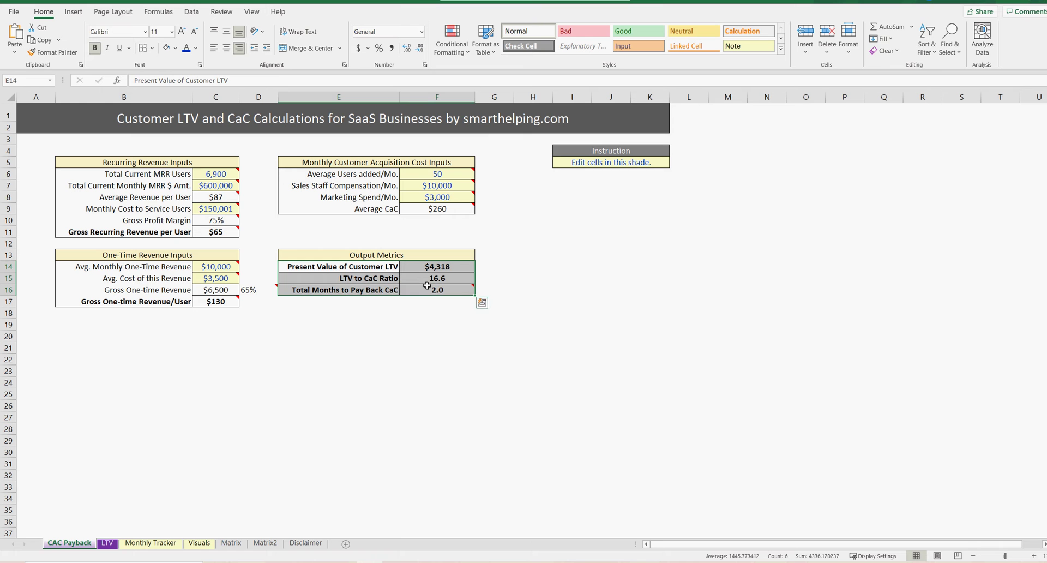
pyautogui.click(633, 282)
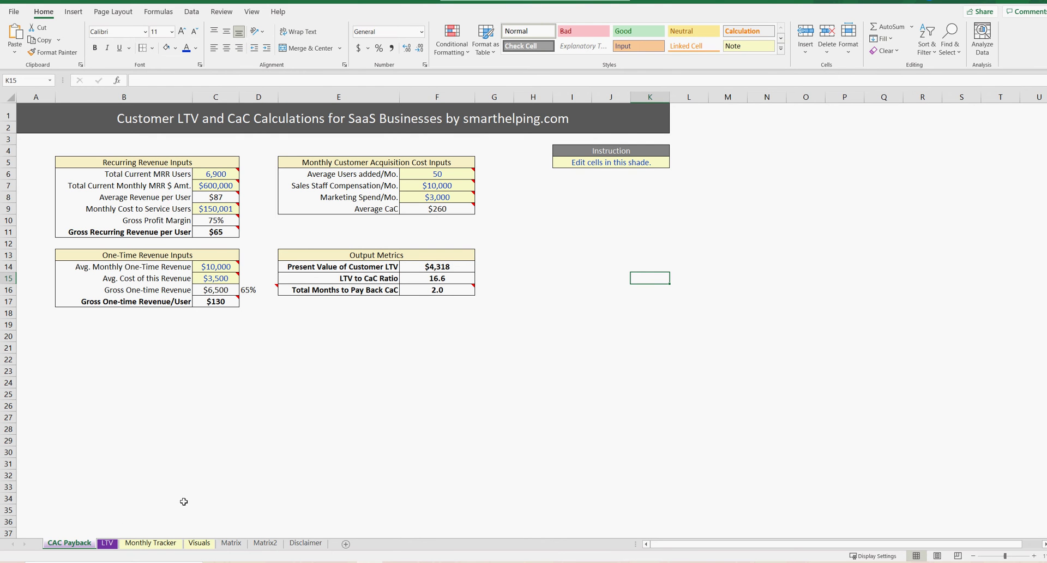
# - Set the Annual Retention Rate on the LTV sheet to 45%
pyautogui.click(109, 543)
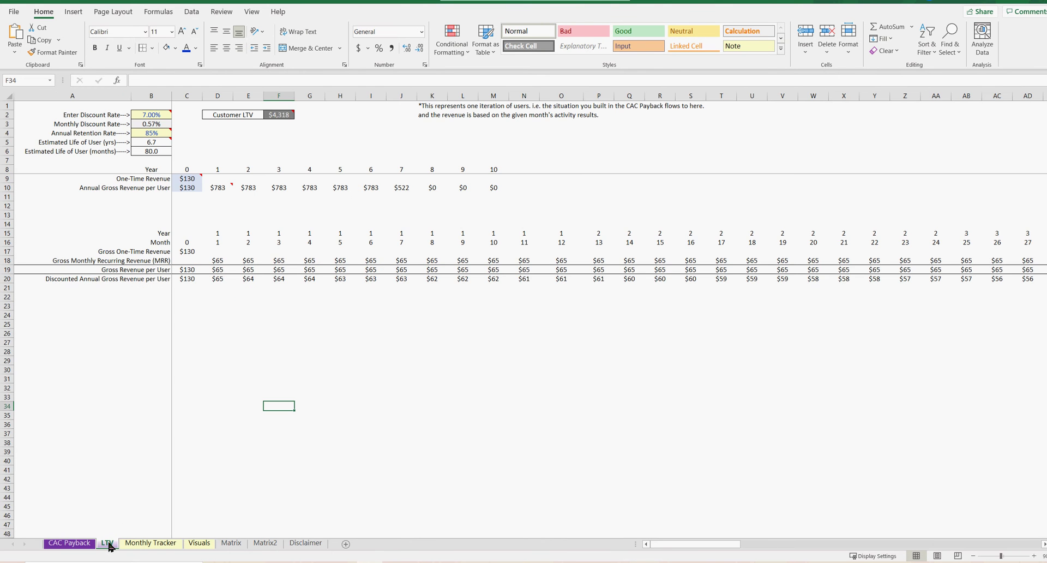
pyautogui.click(299, 363)
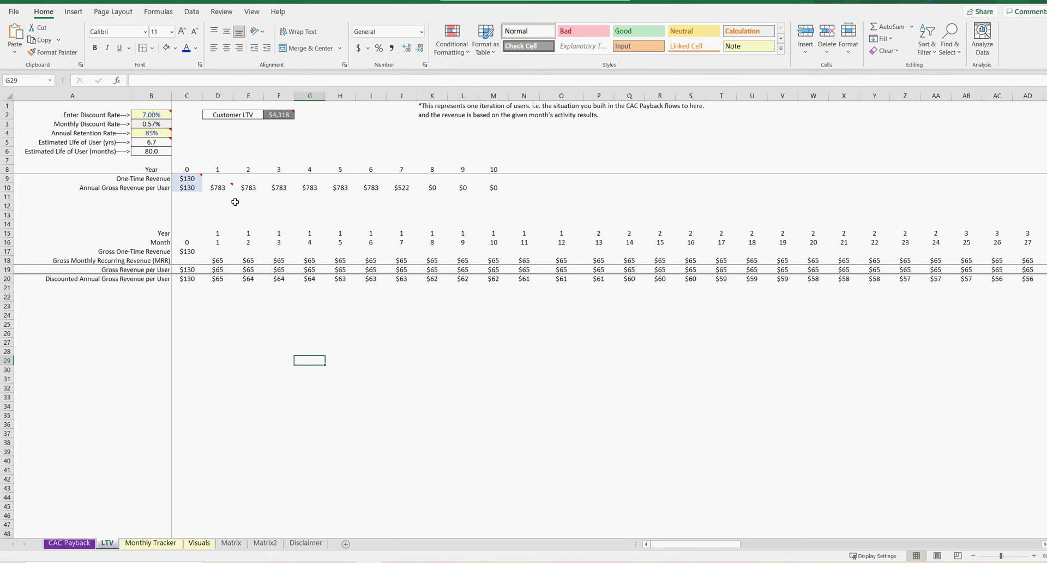
pyautogui.click(156, 134)
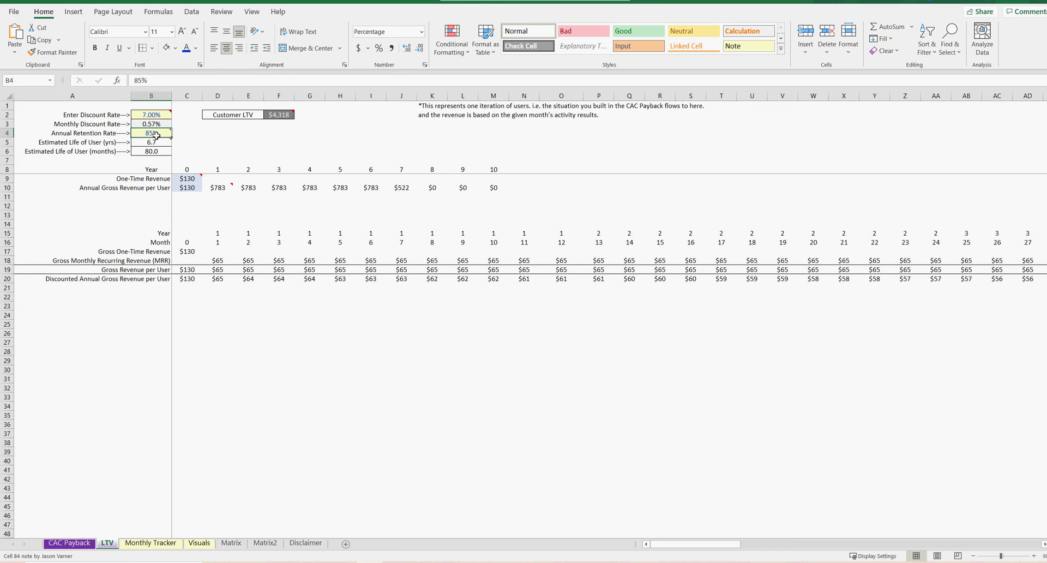
pyautogui.write('45')
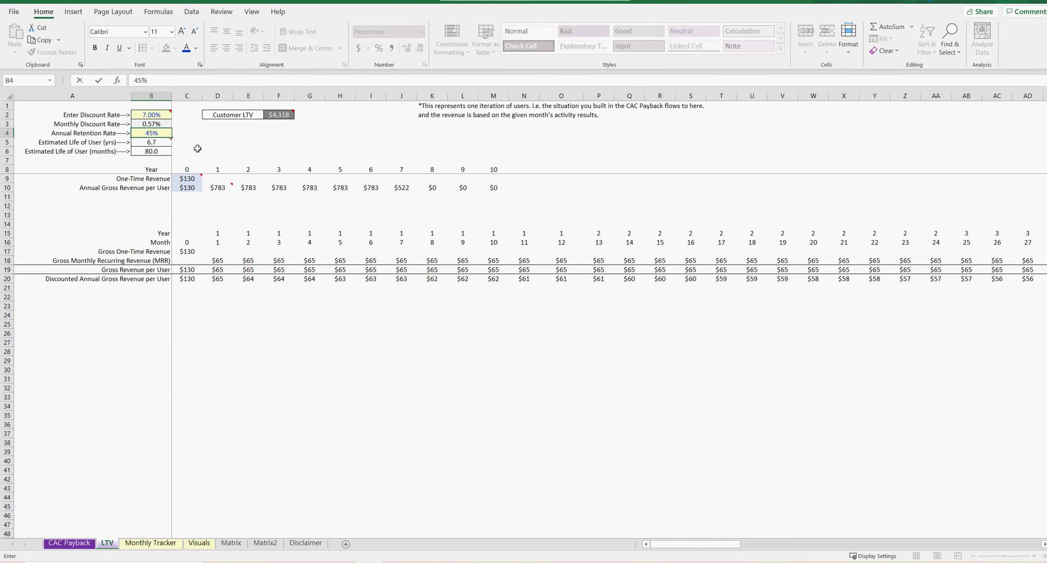
pyautogui.press('Return')
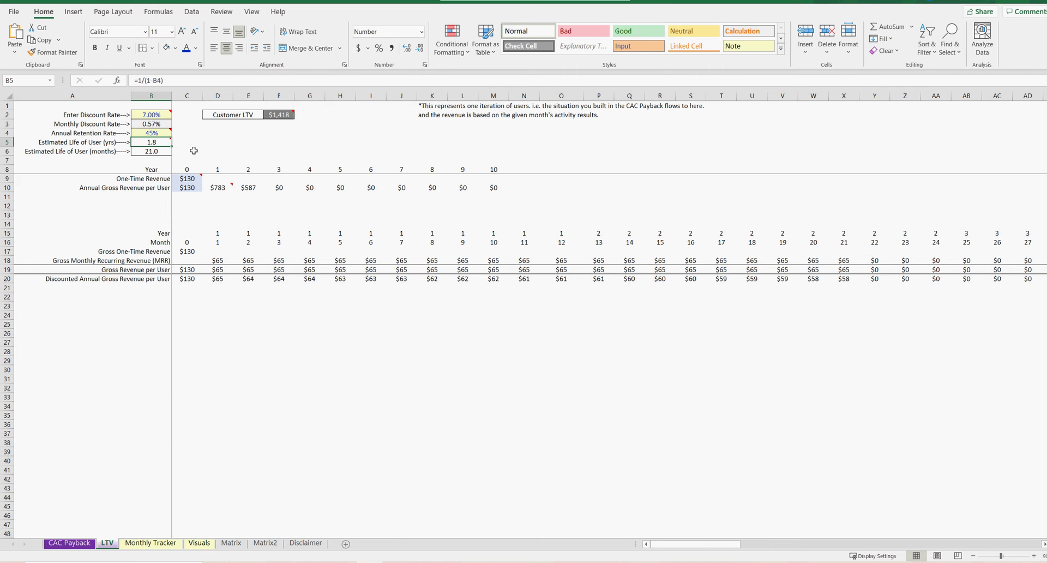
# - Examine the annual and monthly gross revenue per user and the formulas for the estimated user life in years and months
pyautogui.moveTo(157, 143)
pyautogui.click(220, 189)
pyautogui.click(250, 188)
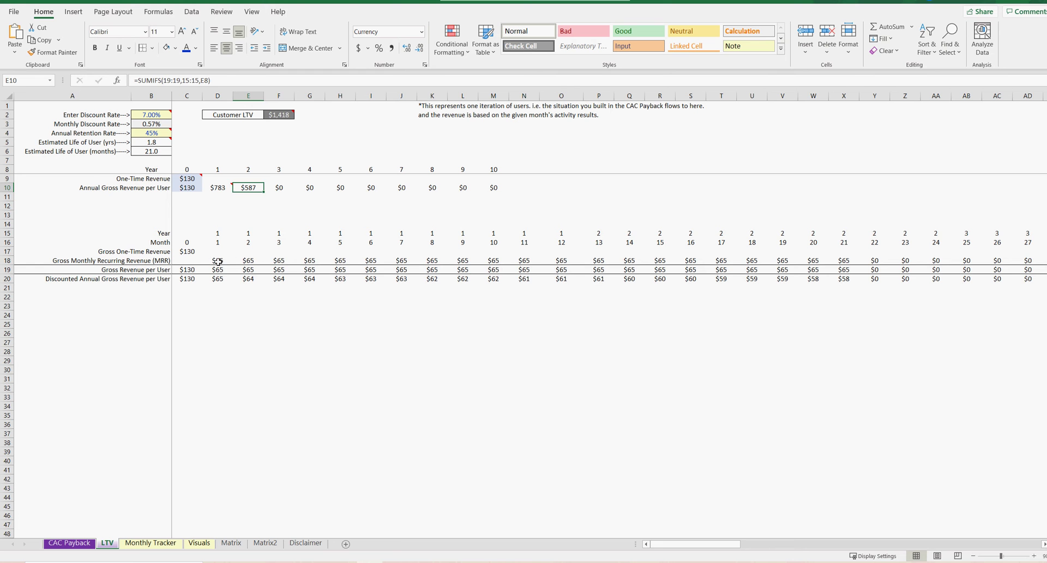
pyautogui.moveTo(218, 262); pyautogui.dragTo(514, 258)
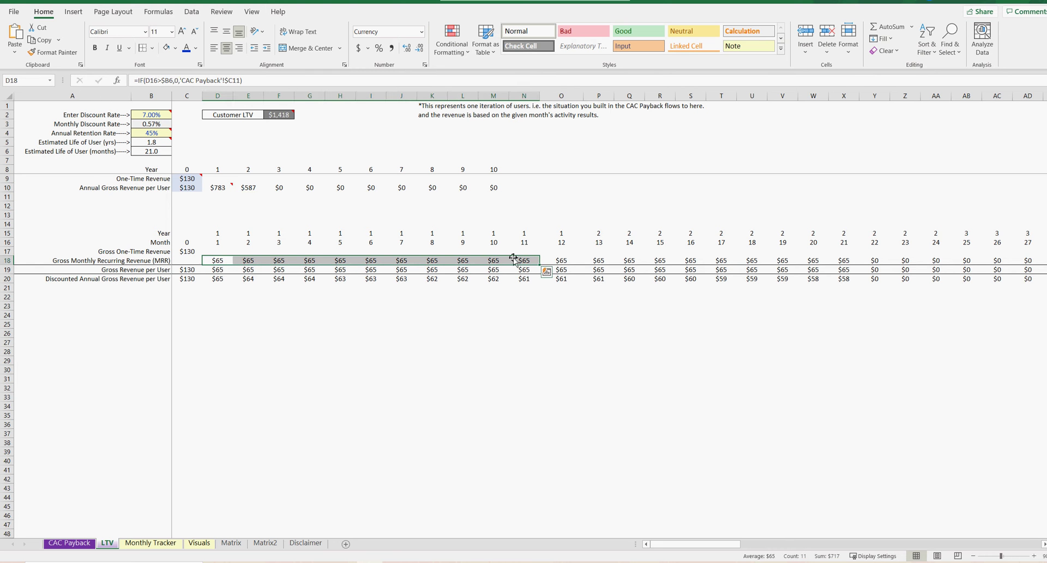
pyautogui.click(157, 133)
pyautogui.click(153, 142)
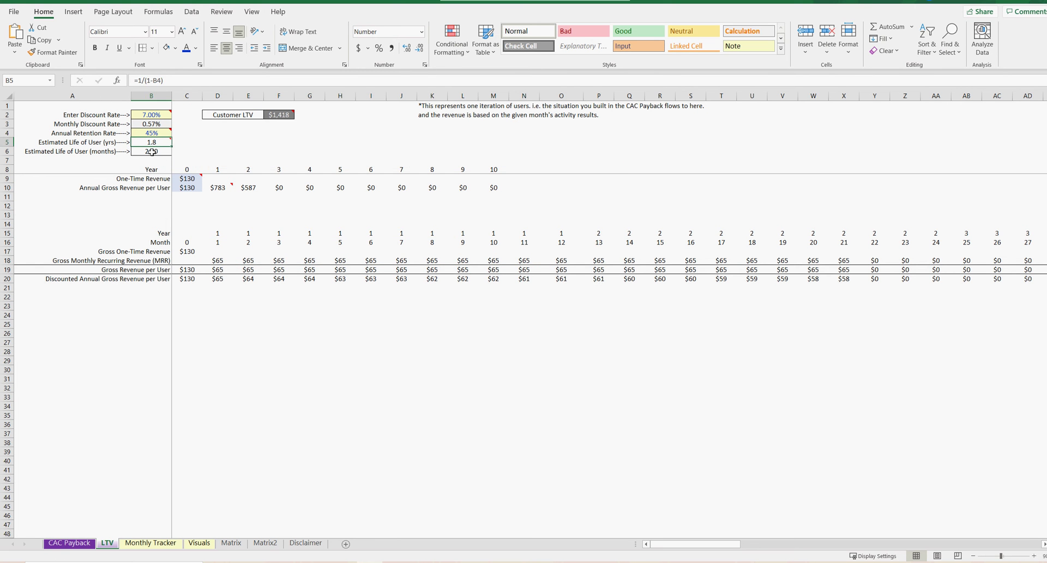
pyautogui.click(151, 154)
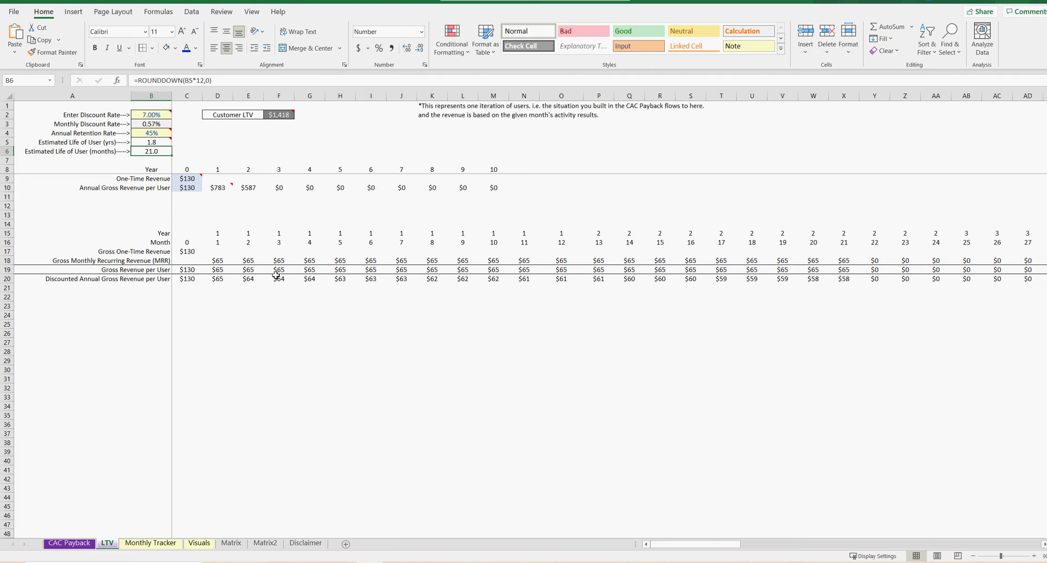
# - Inspect the discounted gross revenue per user row and the annual and monthly discount rate cells that feed it
pyautogui.moveTo(219, 281); pyautogui.dragTo(759, 283)
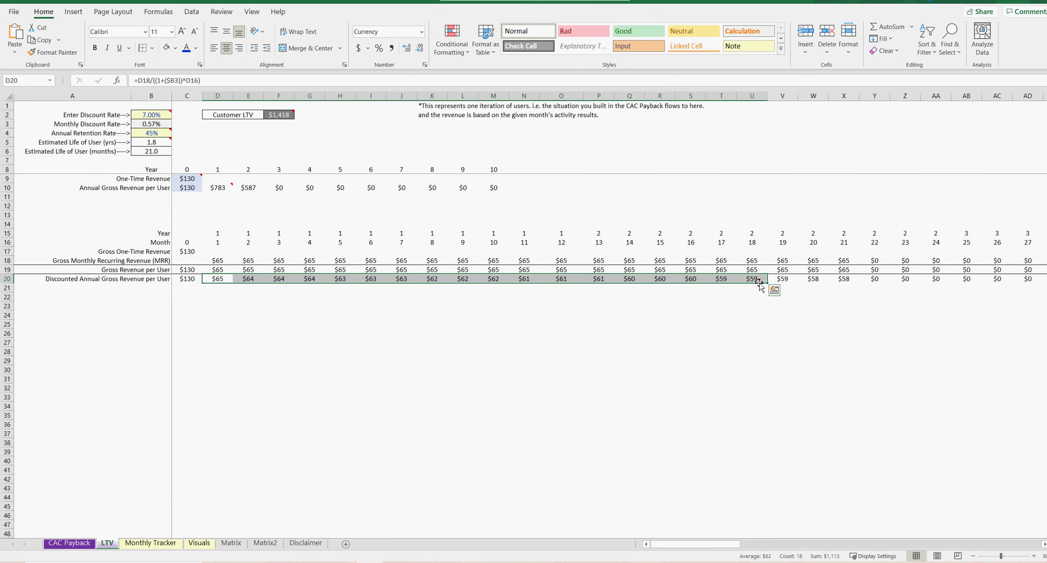
pyautogui.click(217, 279)
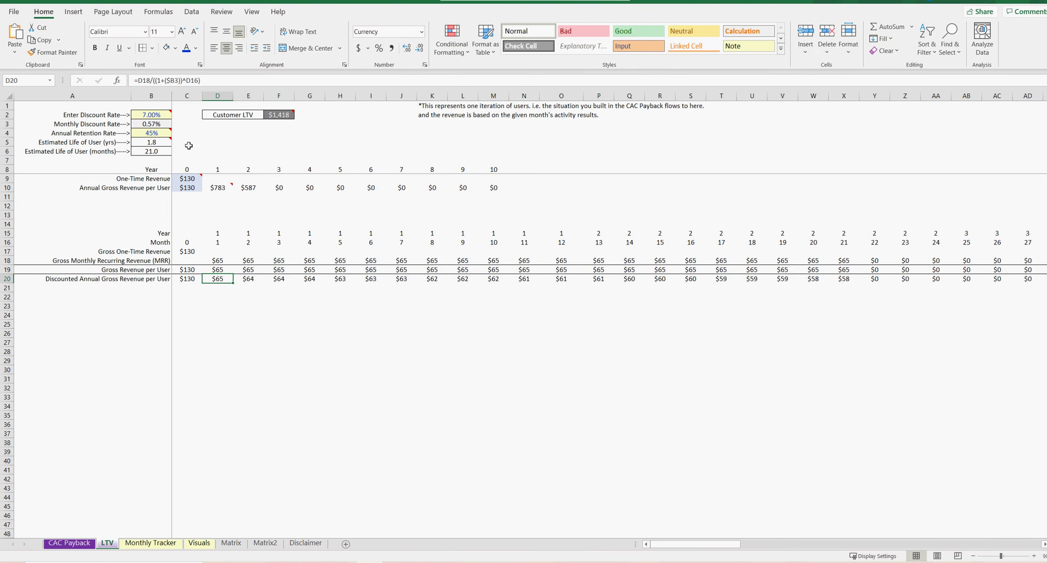
pyautogui.click(156, 114)
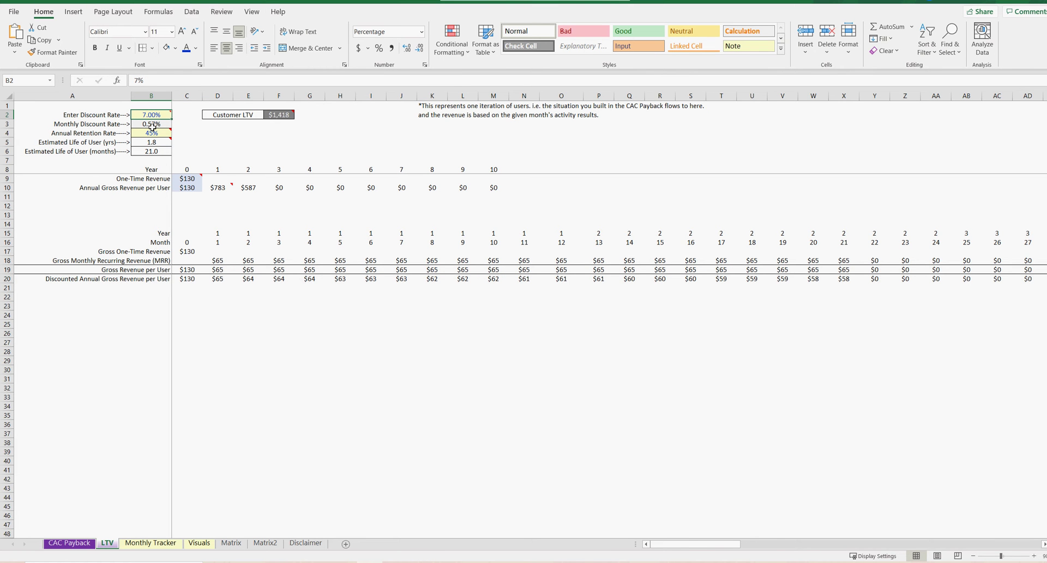
pyautogui.click(153, 124)
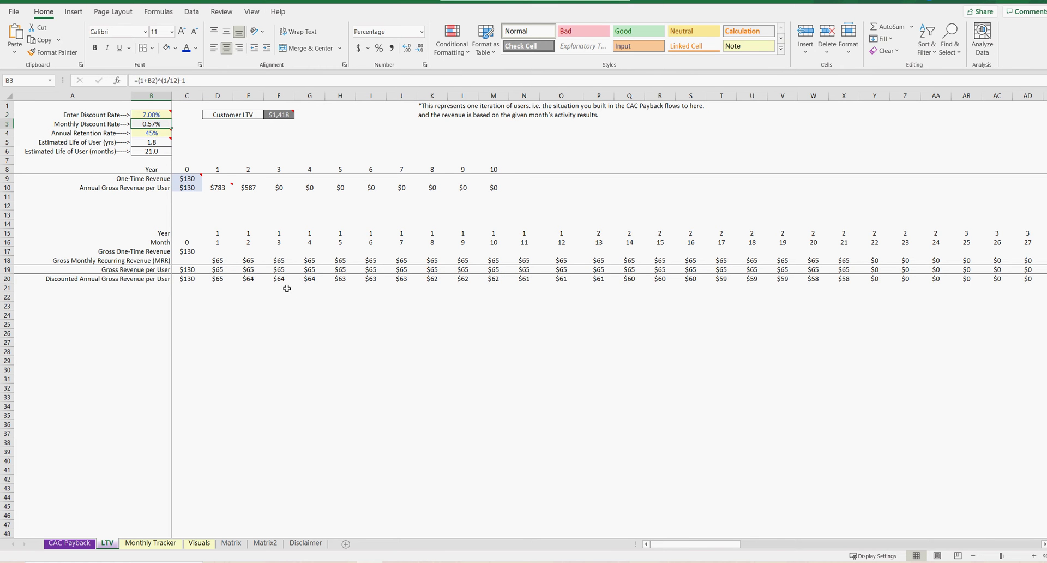
pyautogui.click(280, 270)
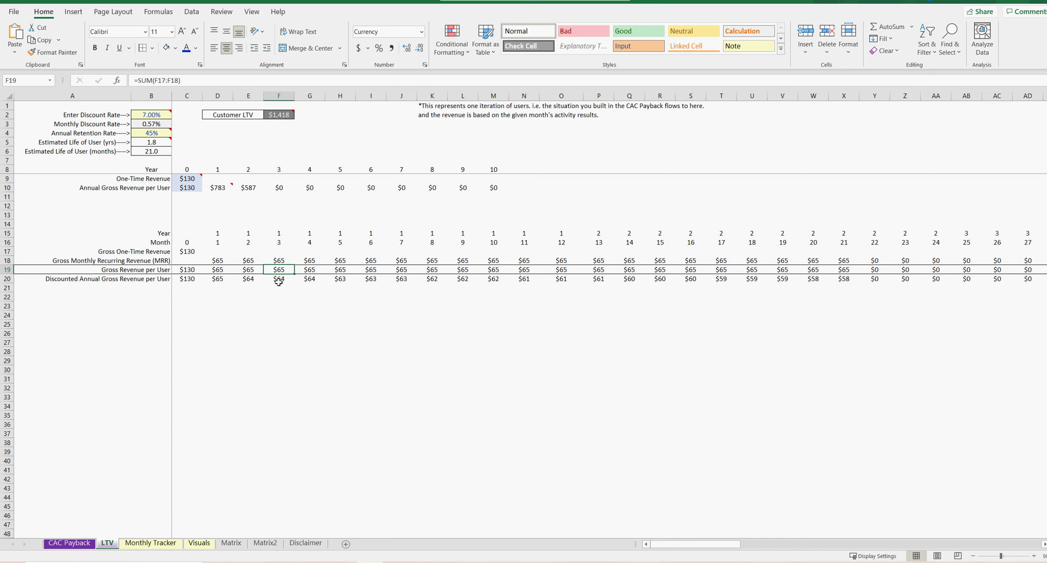
pyautogui.click(358, 350)
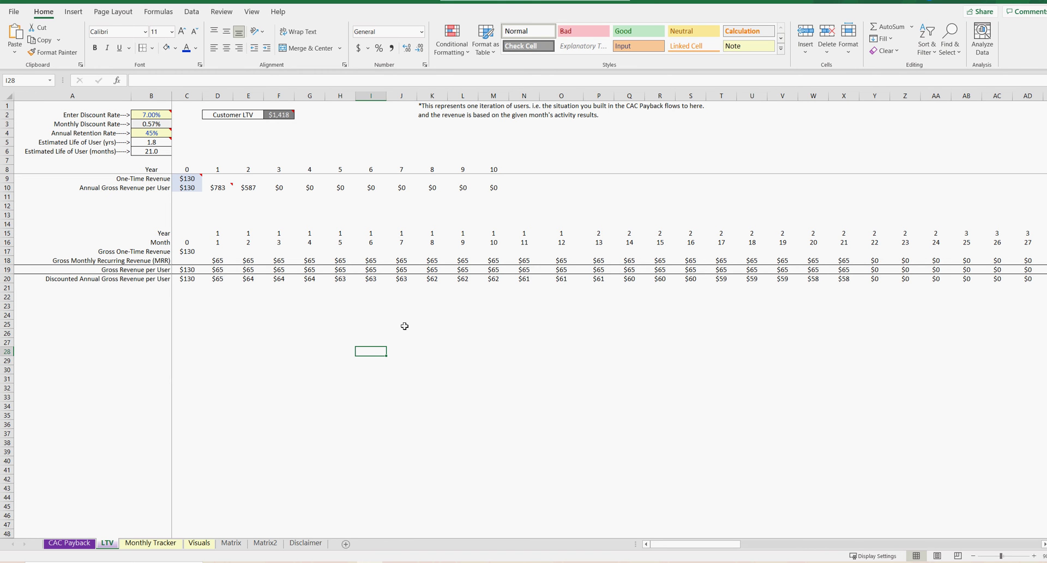
pyautogui.click(324, 324)
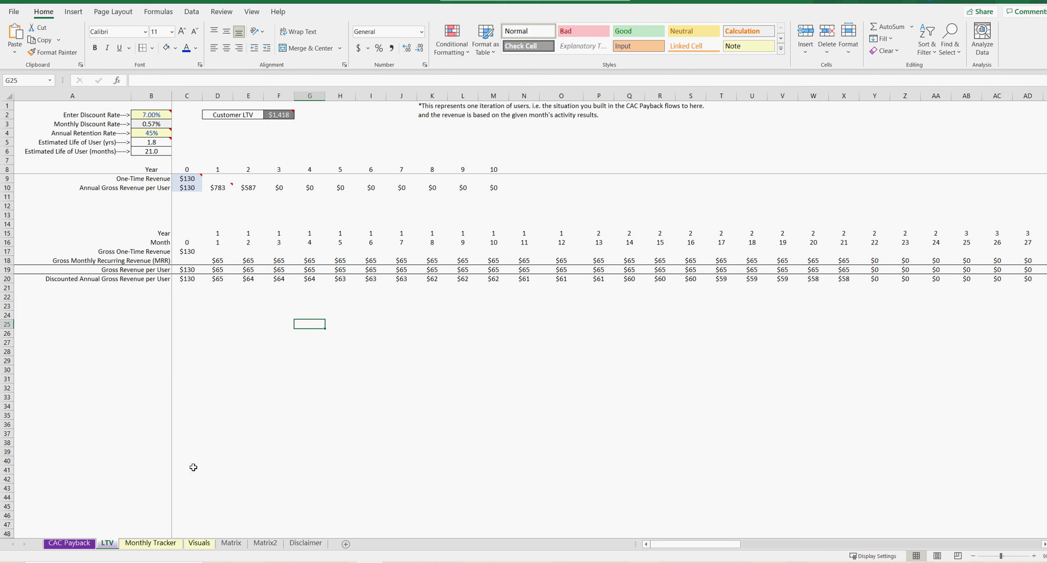
# - Check the Output Metrics on the CAC Payback sheet against the customer LTV on the LTV sheet
pyautogui.click(69, 542)
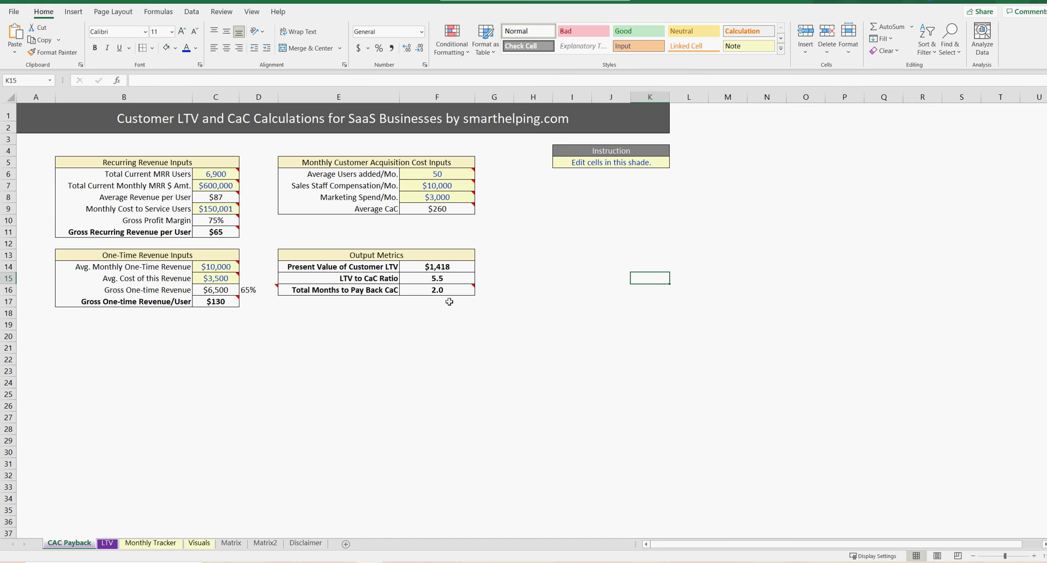
pyautogui.click(426, 360)
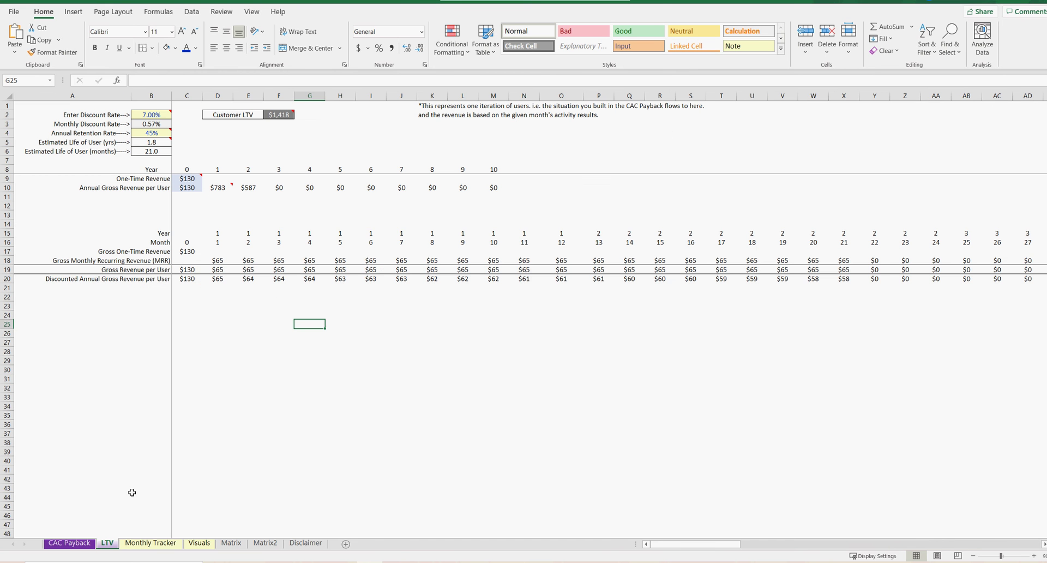
pyautogui.click(106, 543)
pyautogui.click(73, 543)
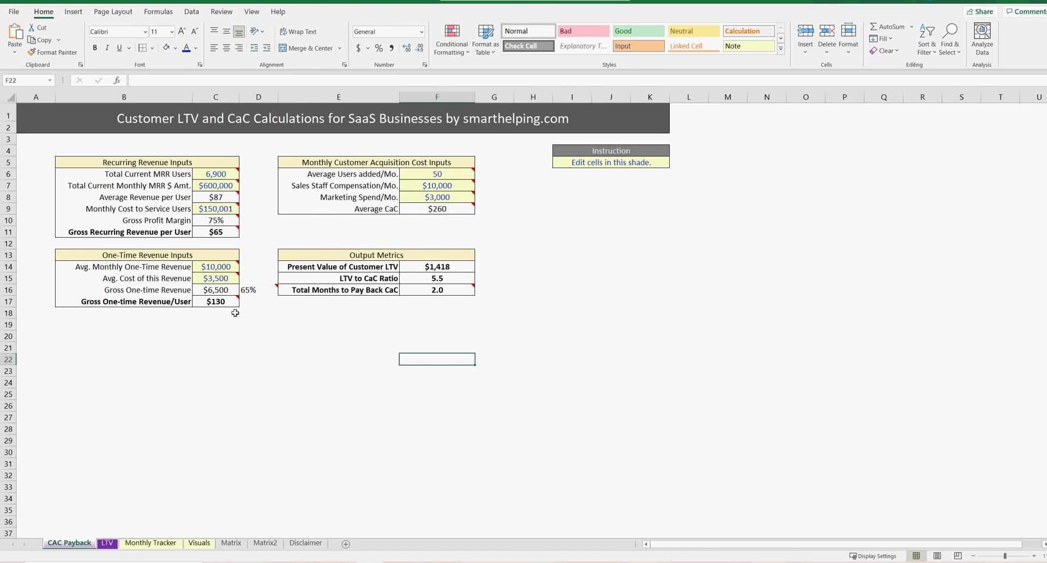
# - Review the start month, recurring revenue inputs and one-time revenue inputs for the first month on the Monthly Tracker sheet
pyautogui.click(148, 542)
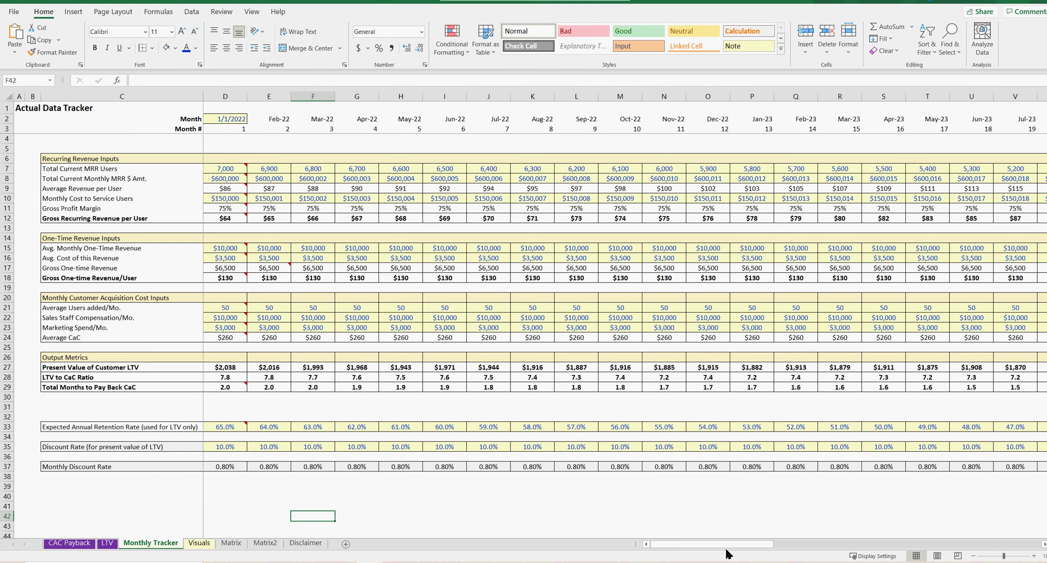
pyautogui.moveTo(726, 544); pyautogui.dragTo(677, 545)
pyautogui.click(236, 119)
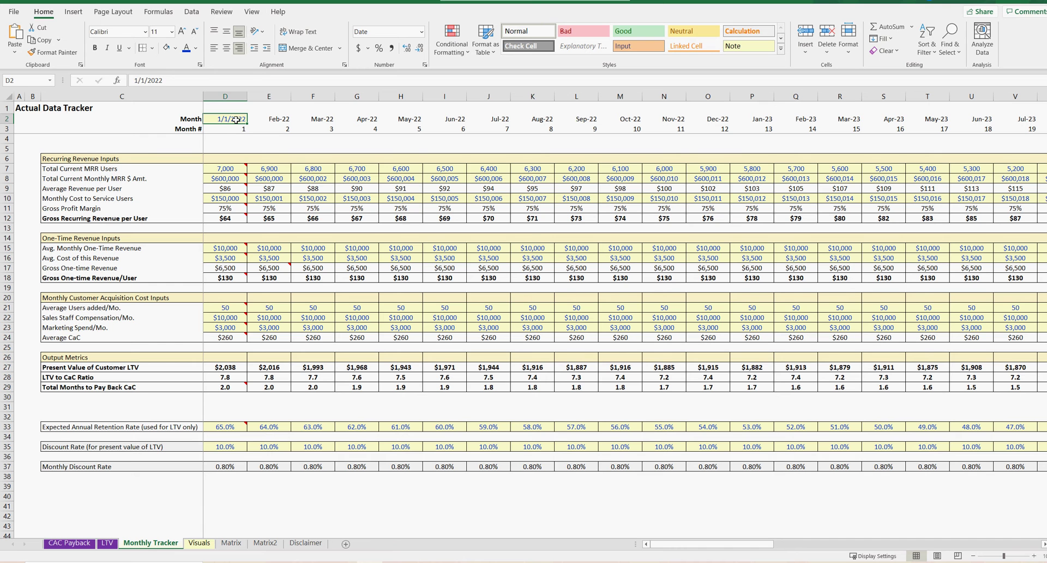
pyautogui.click(228, 168)
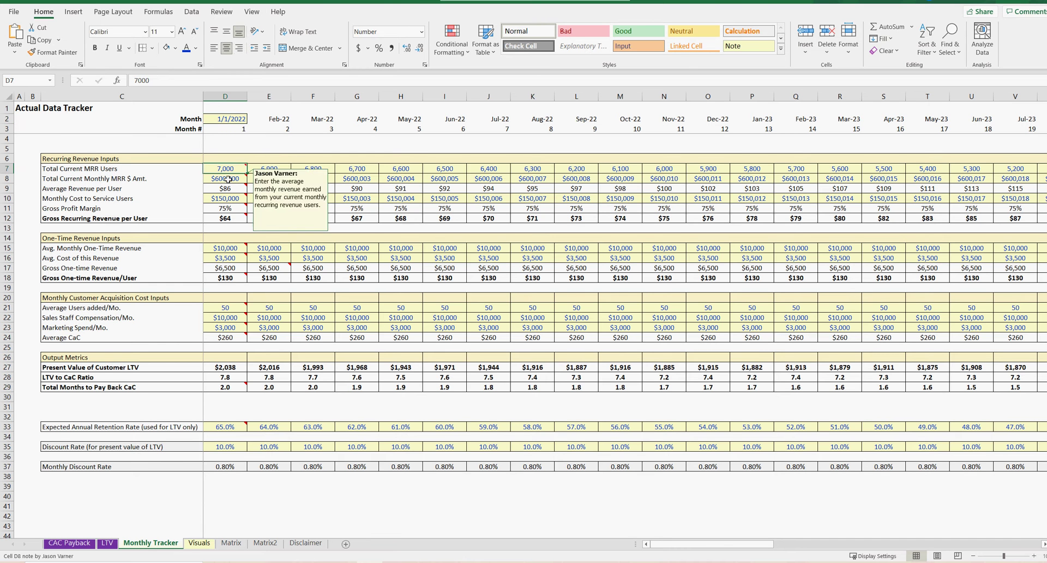
pyautogui.click(228, 179)
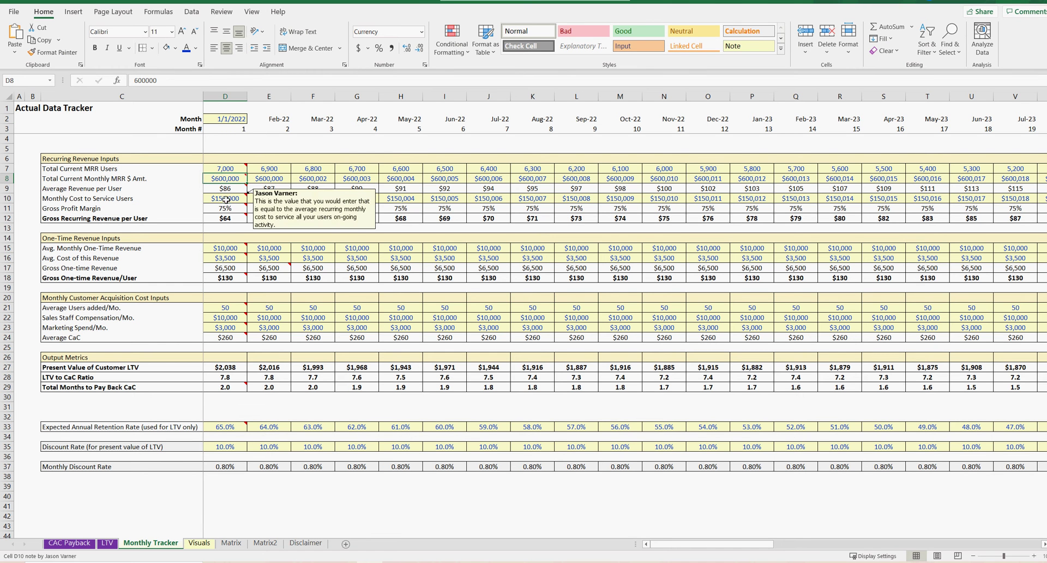
pyautogui.click(226, 199)
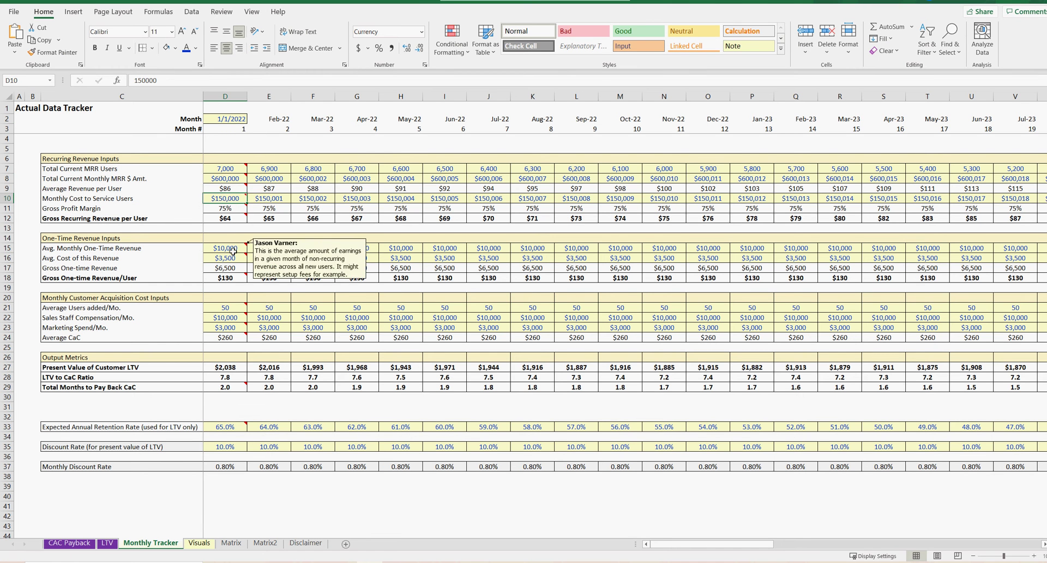
pyautogui.click(232, 248)
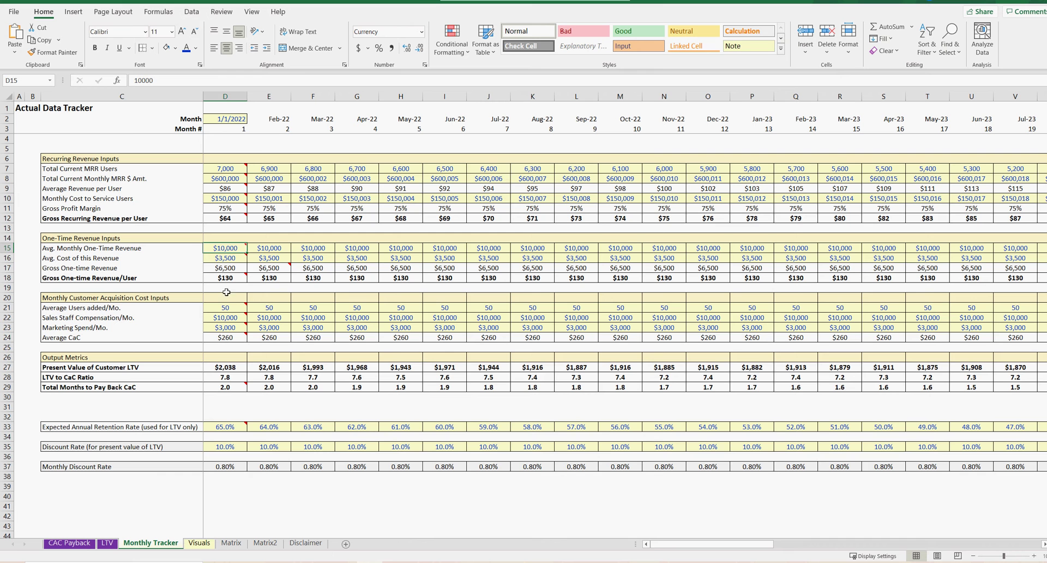
pyautogui.click(227, 260)
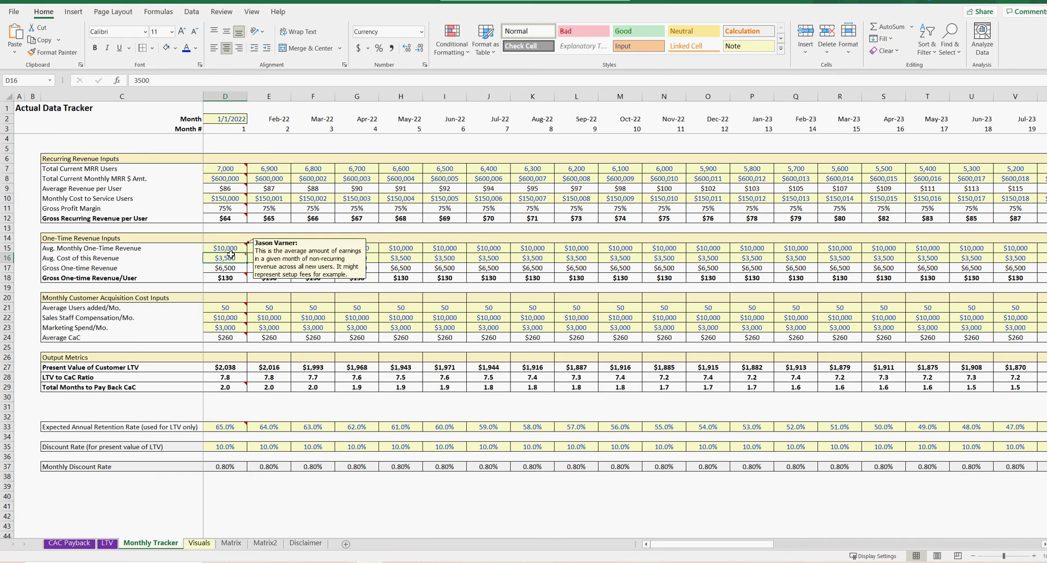
# - Review the first month's customer acquisition cost inputs and the formulas behind its three output metrics
pyautogui.click(228, 309)
pyautogui.click(229, 318)
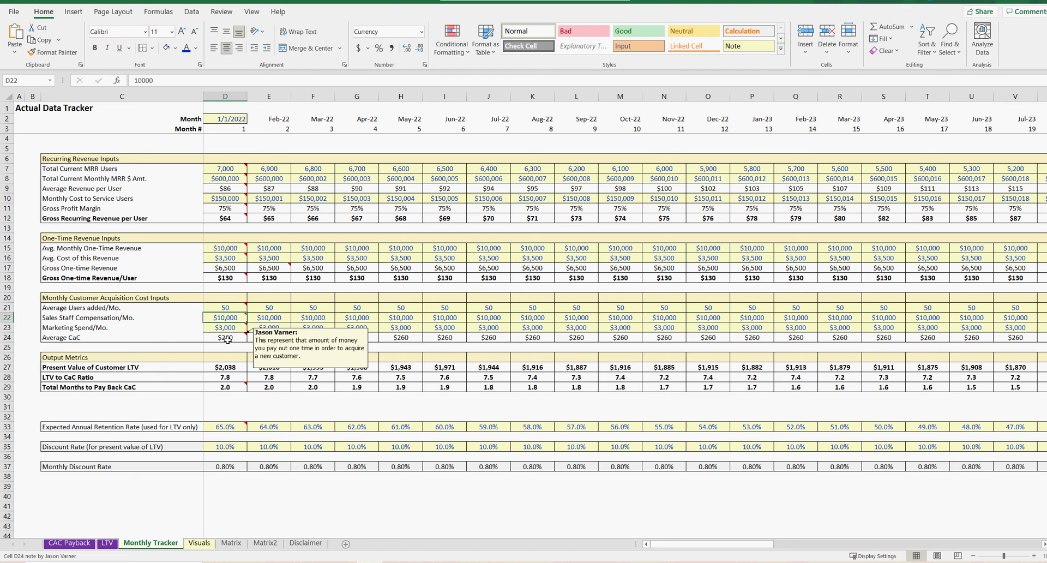
pyautogui.click(228, 329)
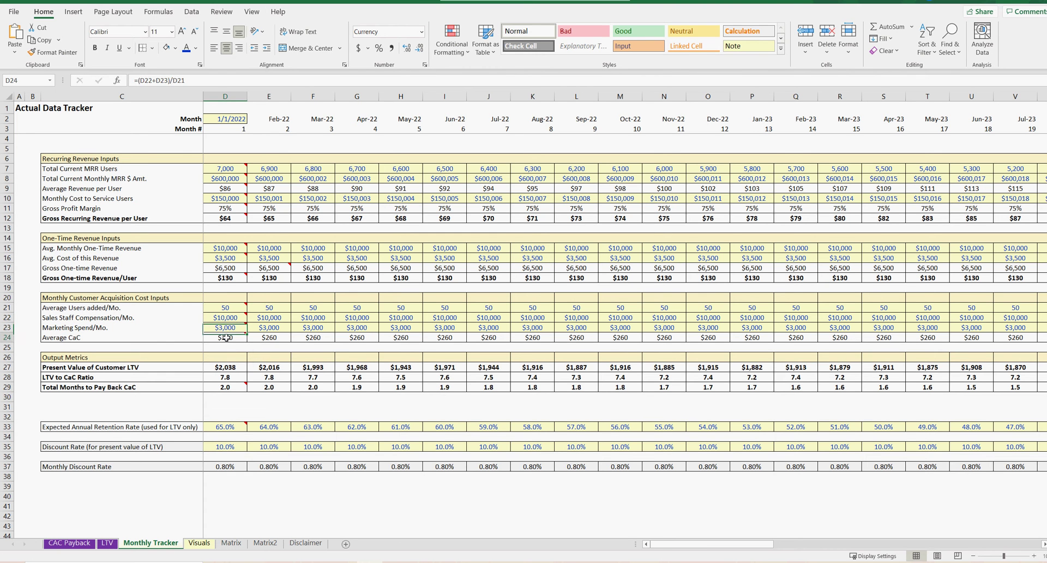
pyautogui.click(226, 368)
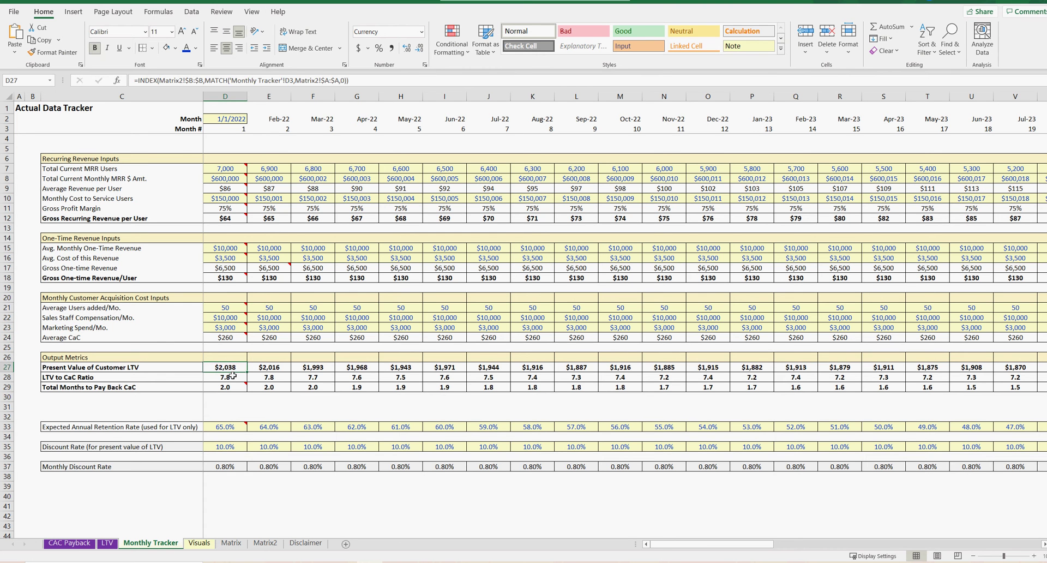
pyautogui.click(231, 379)
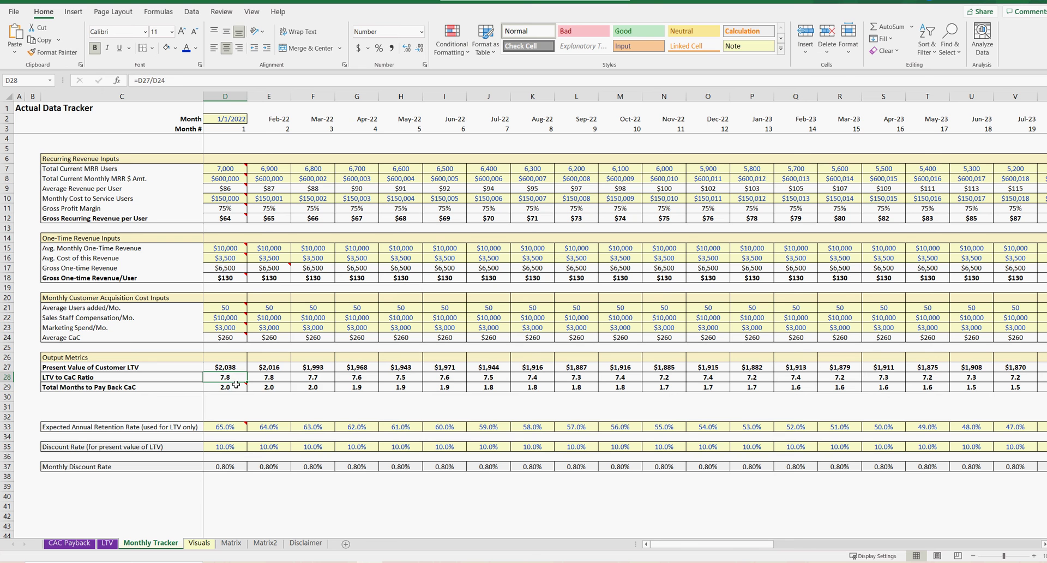
pyautogui.click(232, 388)
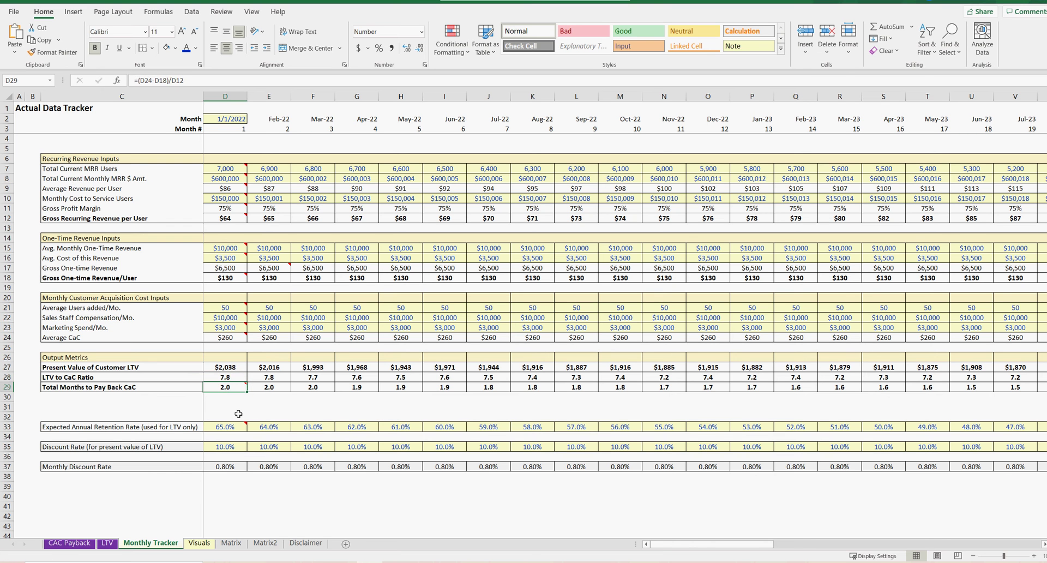
# - Review the Expected Annual Retention Rate inputs on the Monthly Tracker sheet from the first month through Sep-22
pyautogui.click(228, 428)
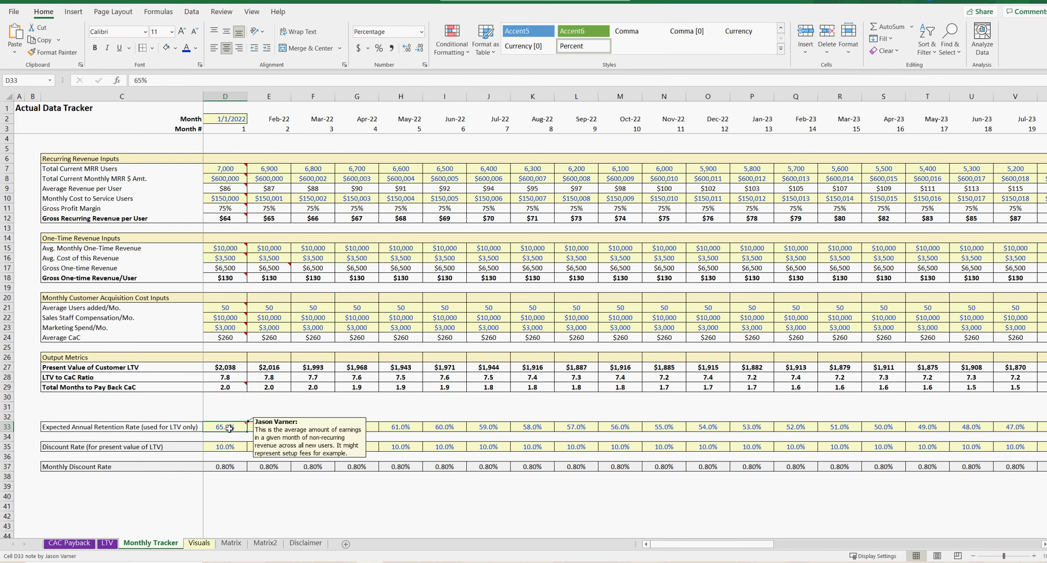
pyautogui.click(392, 427)
pyautogui.click(278, 429)
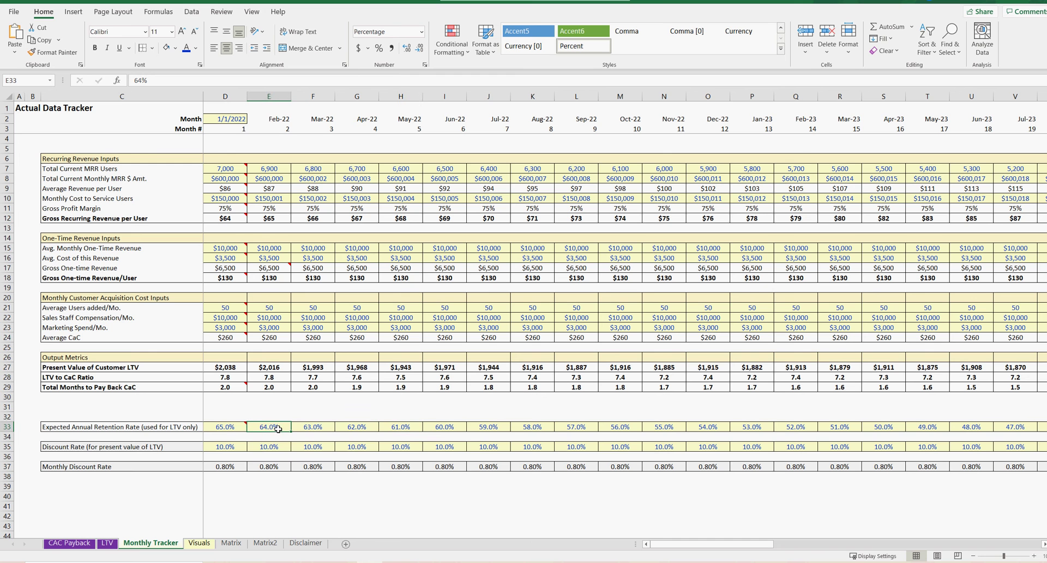
pyautogui.click(323, 429)
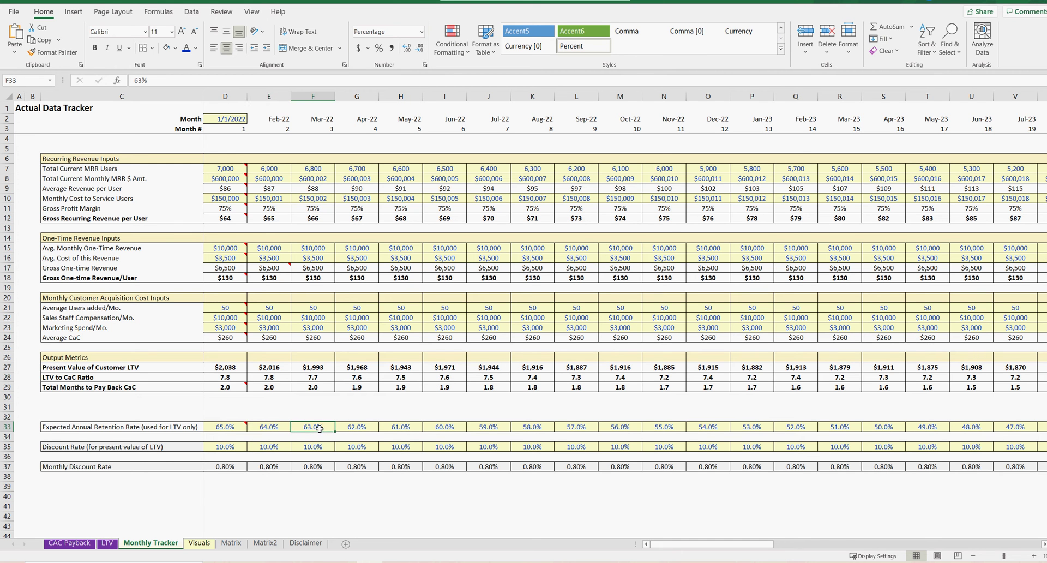
pyautogui.moveTo(277, 428); pyautogui.dragTo(595, 429)
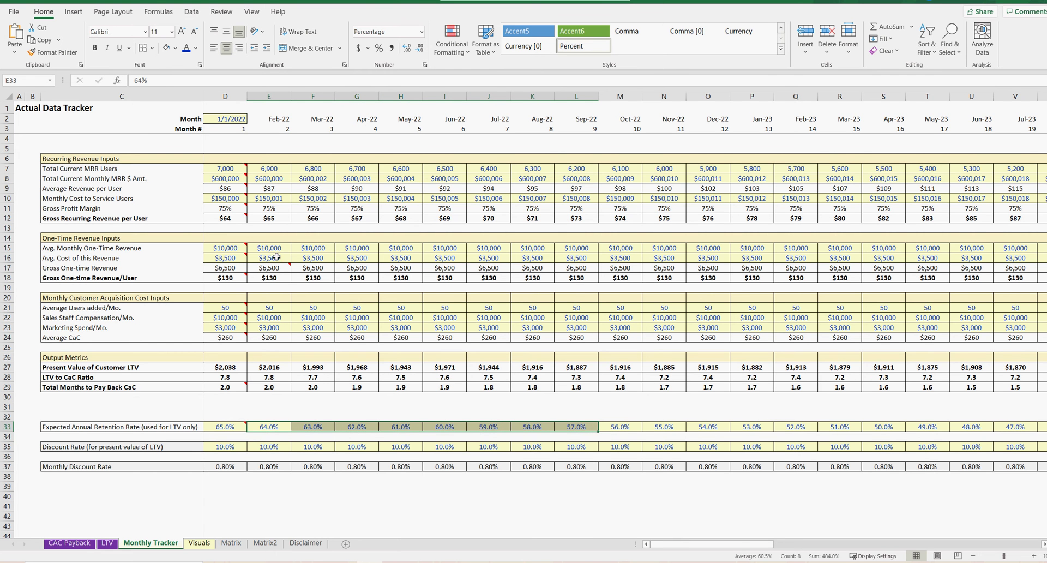
# - Inspect the Matrix sheet's formulas for one-time revenue in month 0 and recurring revenue across the first cohort's row
pyautogui.click(233, 543)
pyautogui.click(137, 131)
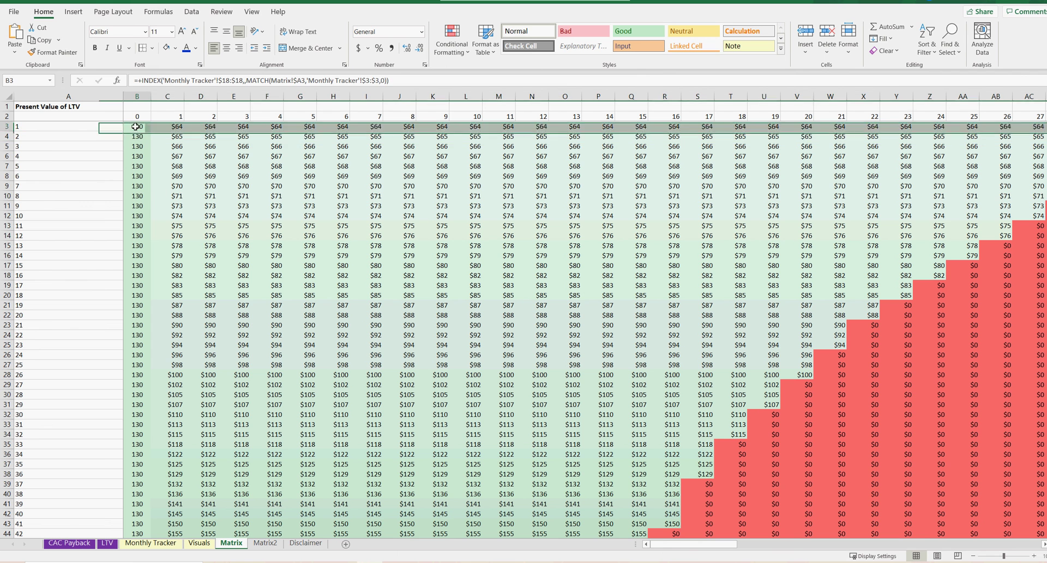
pyautogui.click(132, 166)
pyautogui.click(131, 215)
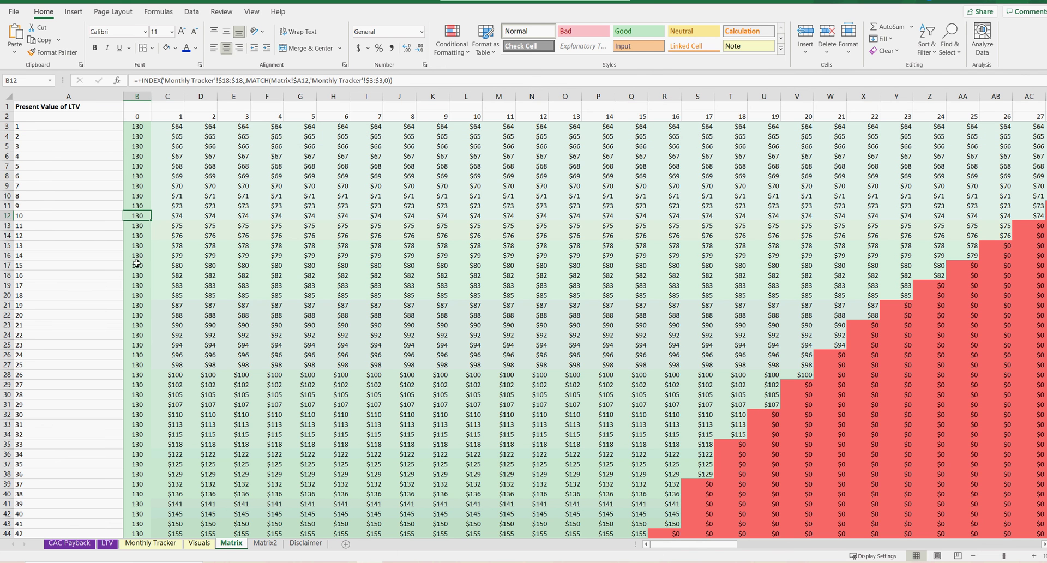
pyautogui.moveTo(136, 127); pyautogui.dragTo(935, 126)
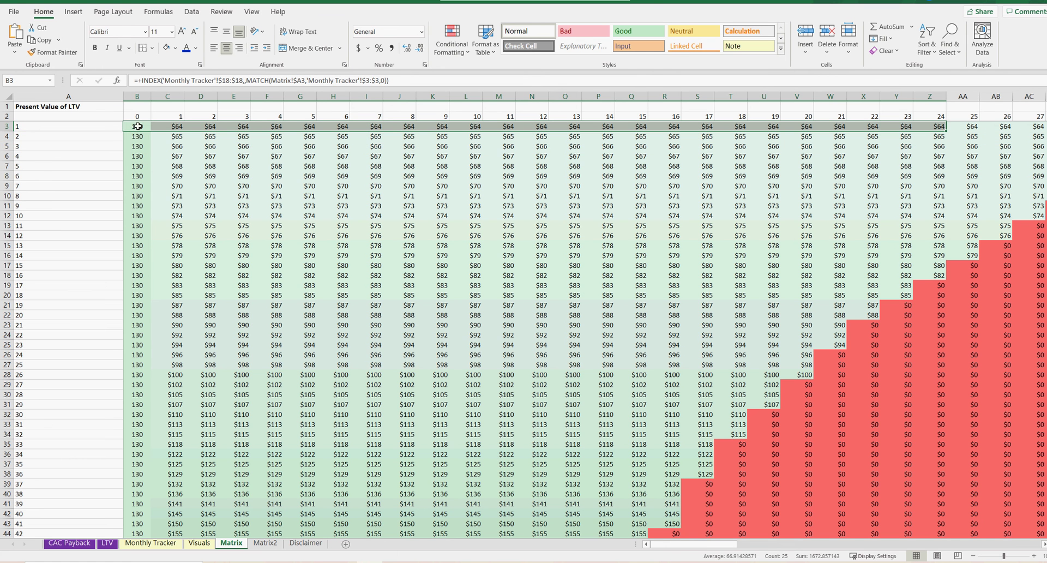
pyautogui.moveTo(799, 548); pyautogui.dragTo(664, 552)
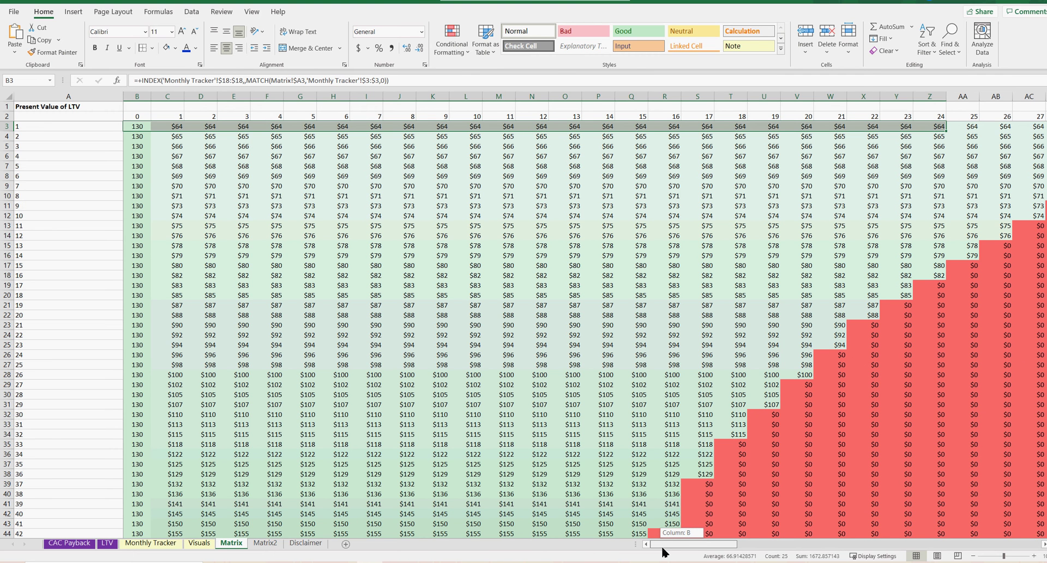
pyautogui.moveTo(664, 552)
pyautogui.mouseDown()
pyautogui.moveTo(1033, 554)
pyautogui.moveTo(672, 553)
pyautogui.mouseUp()
pyautogui.moveTo(672, 553)
pyautogui.mouseDown()
pyautogui.moveTo(997, 552)
pyautogui.moveTo(668, 553)
pyautogui.mouseUp()
pyautogui.click(169, 126)
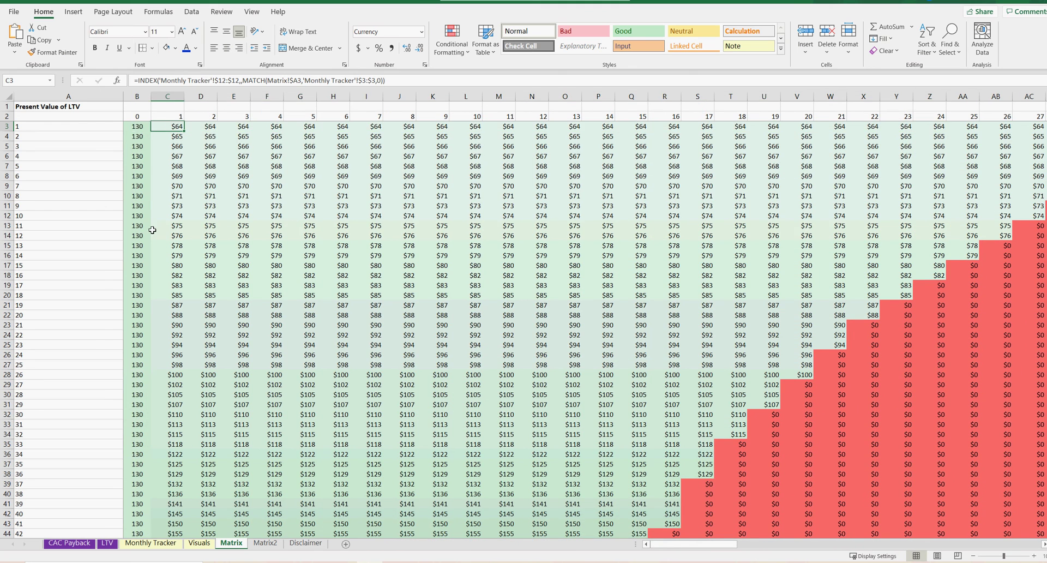
# - Examine the month 0 column down to cohort 60 and the formulas across that cohort's first six months
pyautogui.scroll(-4, 152, 229)
pyautogui.click(138, 250)
pyautogui.scroll(-7, 139, 252)
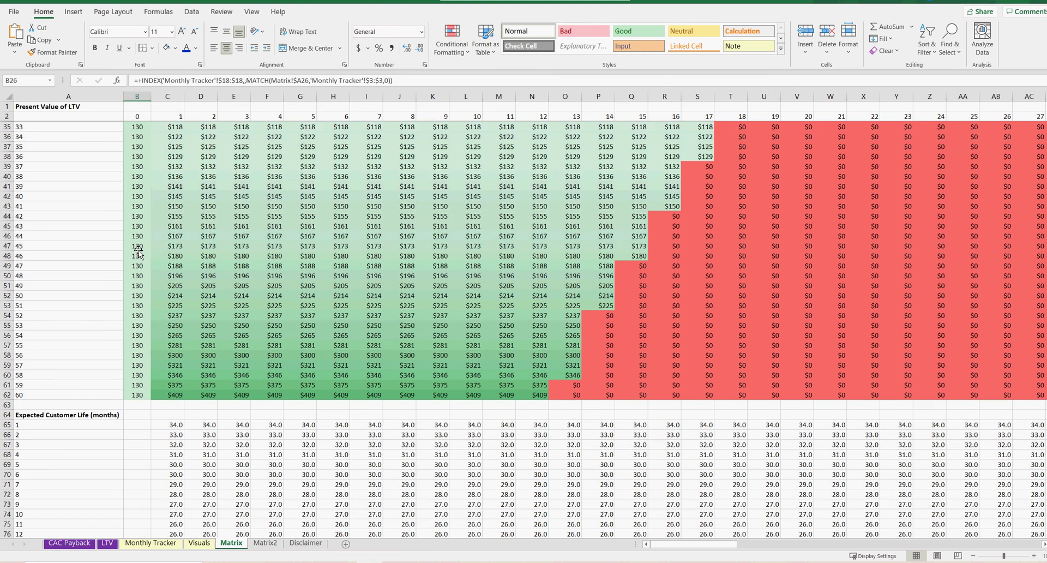
pyautogui.scroll(-1, 138, 252)
pyautogui.click(138, 384)
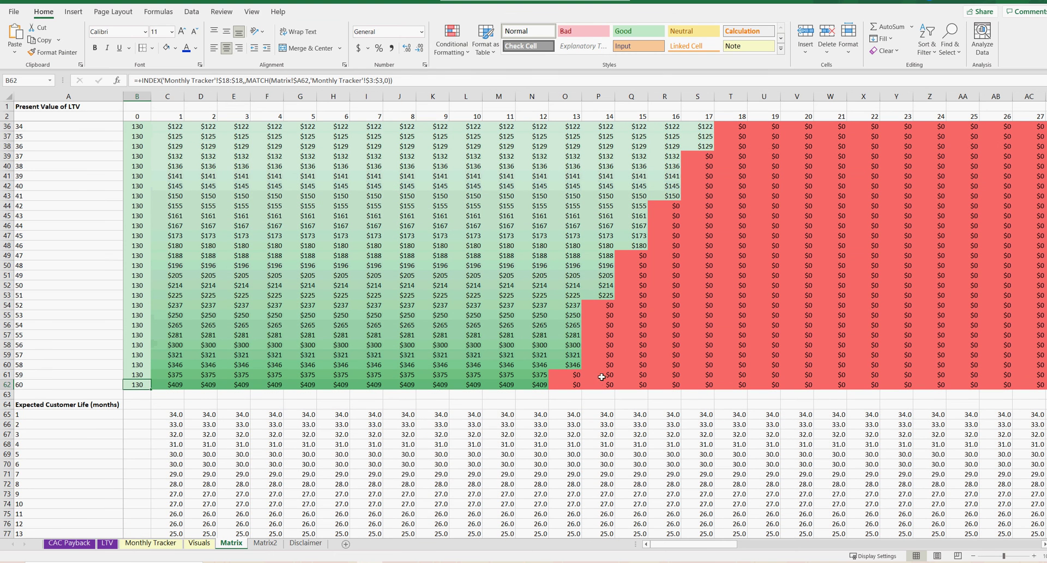
pyautogui.click(170, 384)
pyautogui.click(212, 384)
pyautogui.click(243, 385)
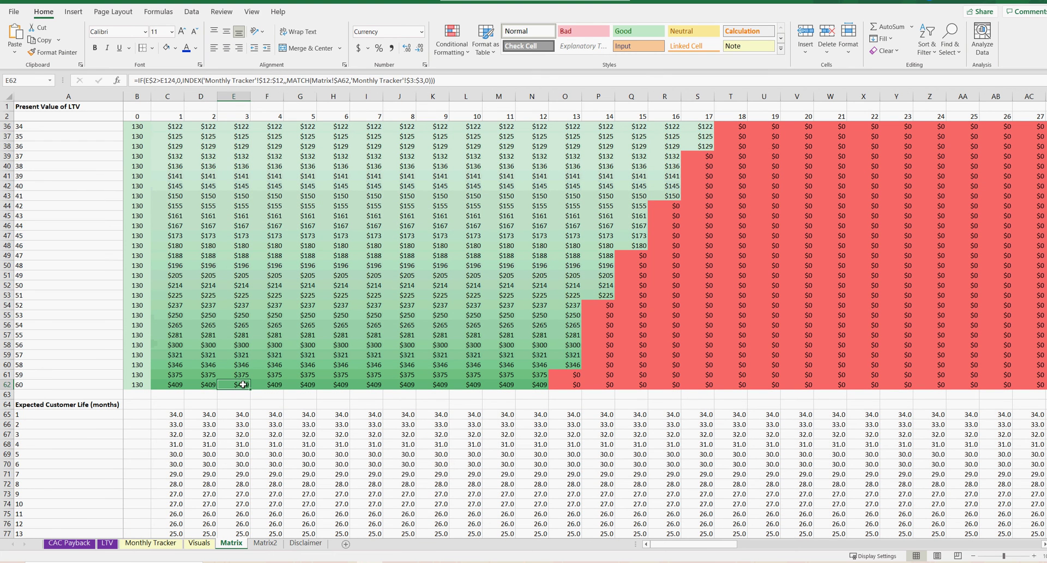
pyautogui.click(275, 385)
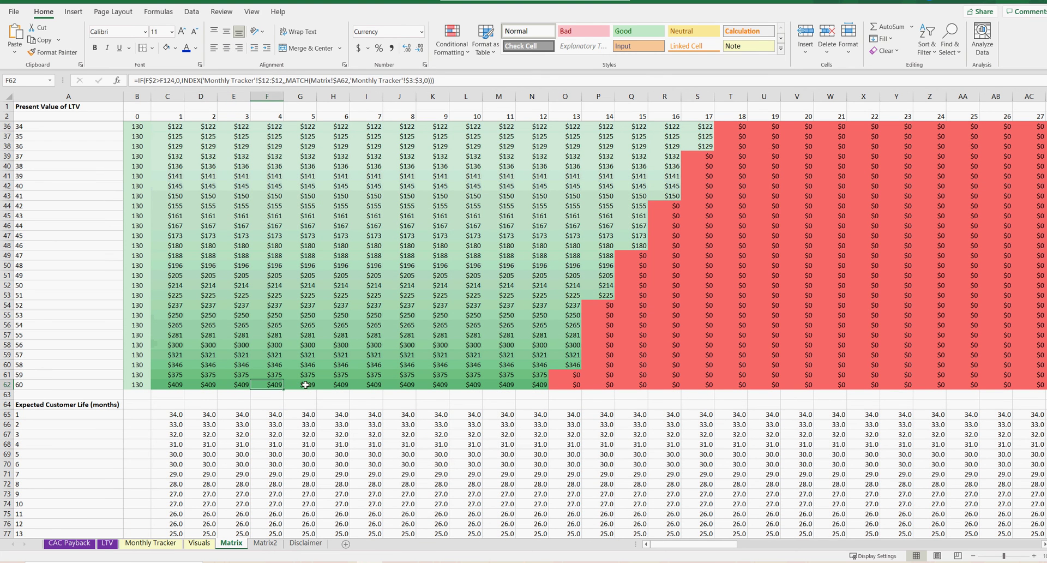
pyautogui.click(306, 385)
pyautogui.click(354, 384)
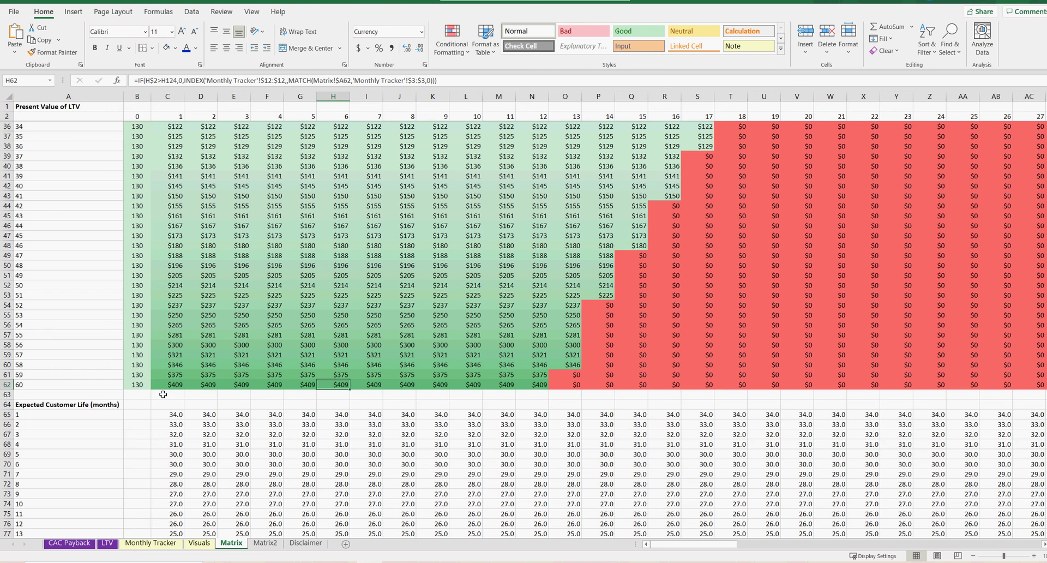
pyautogui.click(141, 384)
pyautogui.scroll(11, 184, 352)
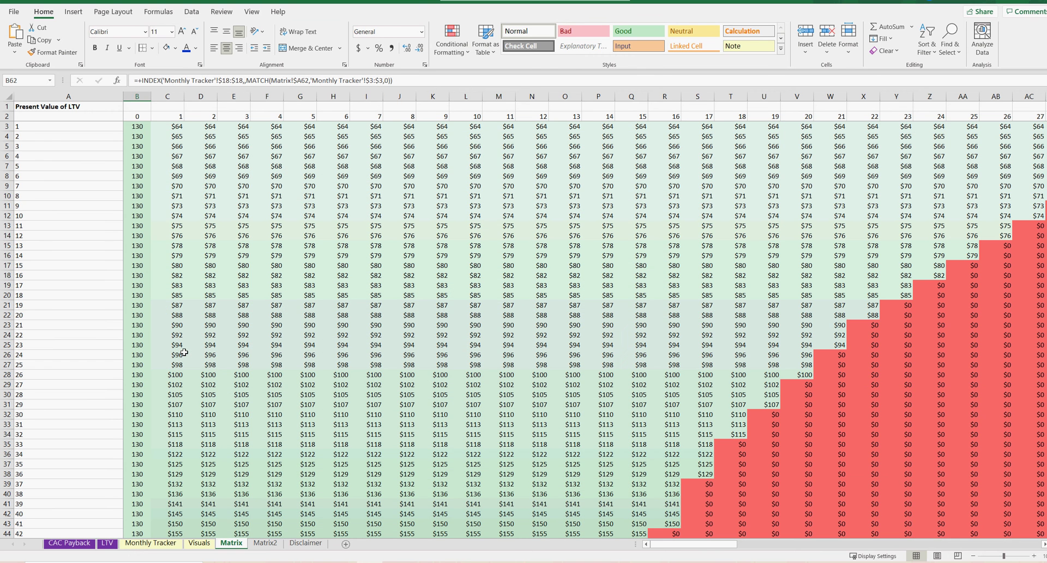
# - Inspect the present value formulas on the Matrix2 sheet for the first cohort's early months and cohort 14's month 11
pyautogui.click(273, 542)
pyautogui.click(228, 127)
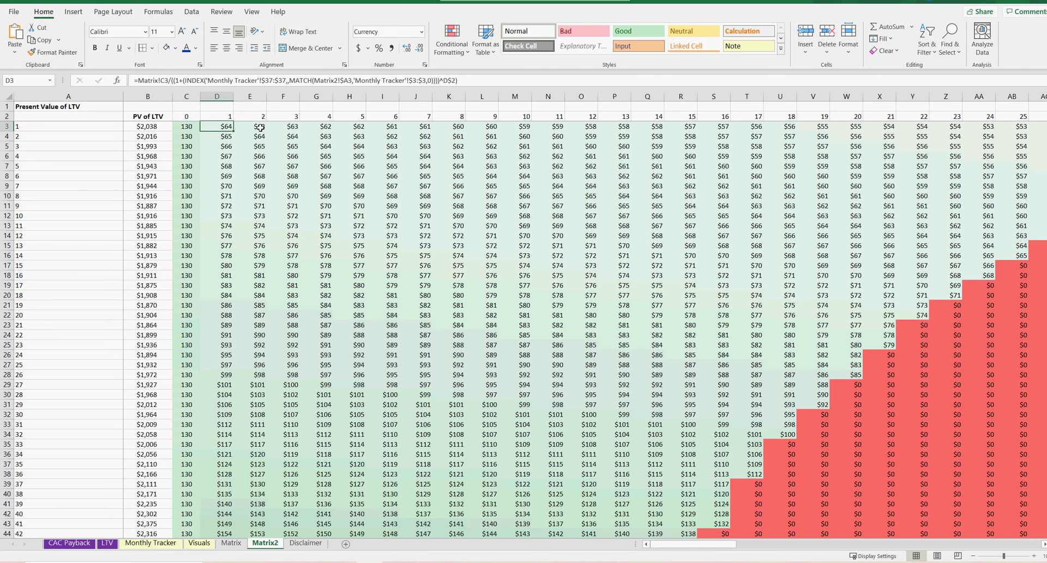
pyautogui.click(261, 127)
pyautogui.click(546, 253)
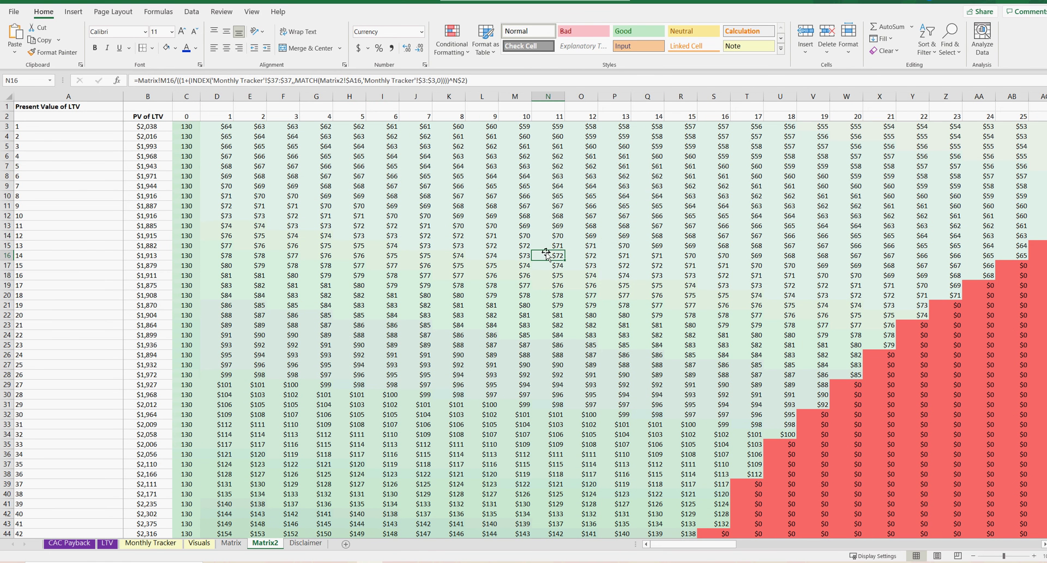
# - Review the first month's retention rate and the Discount Rate inputs for the first five months on the Monthly Tracker sheet
pyautogui.click(150, 543)
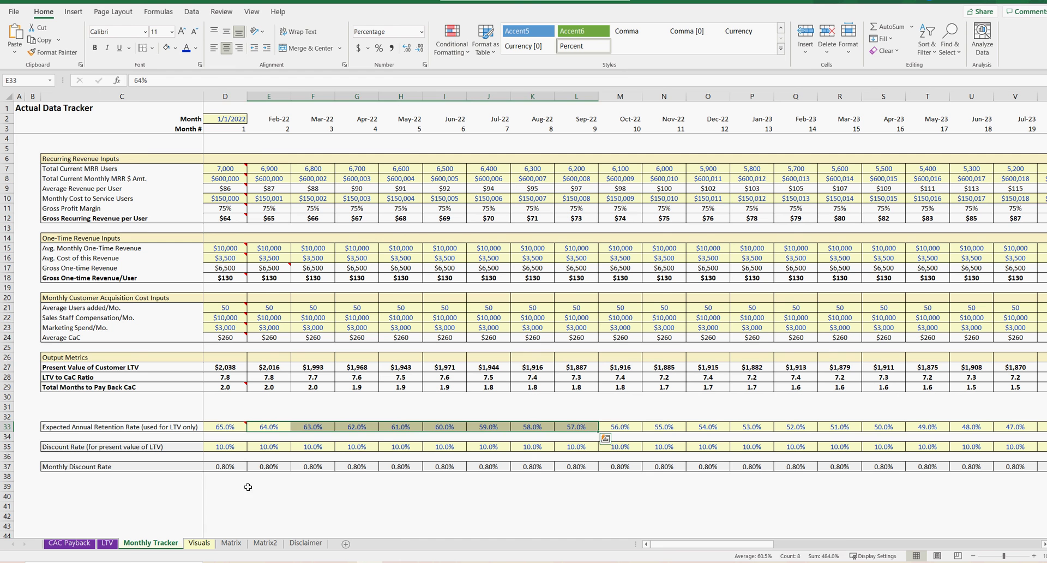
pyautogui.click(233, 427)
pyautogui.click(230, 447)
pyautogui.click(267, 447)
pyautogui.click(314, 447)
pyautogui.click(357, 447)
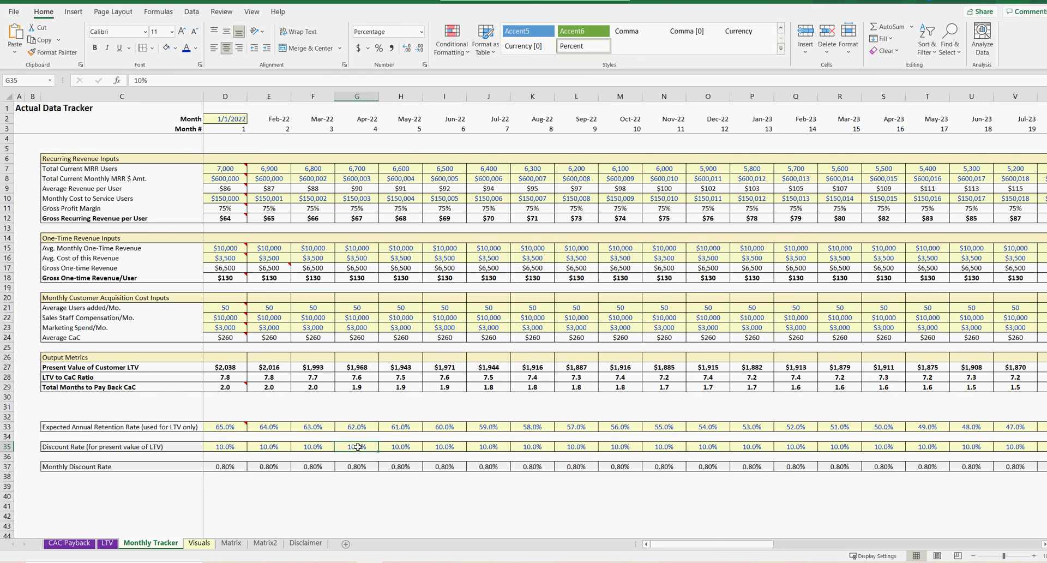
pyautogui.click(404, 447)
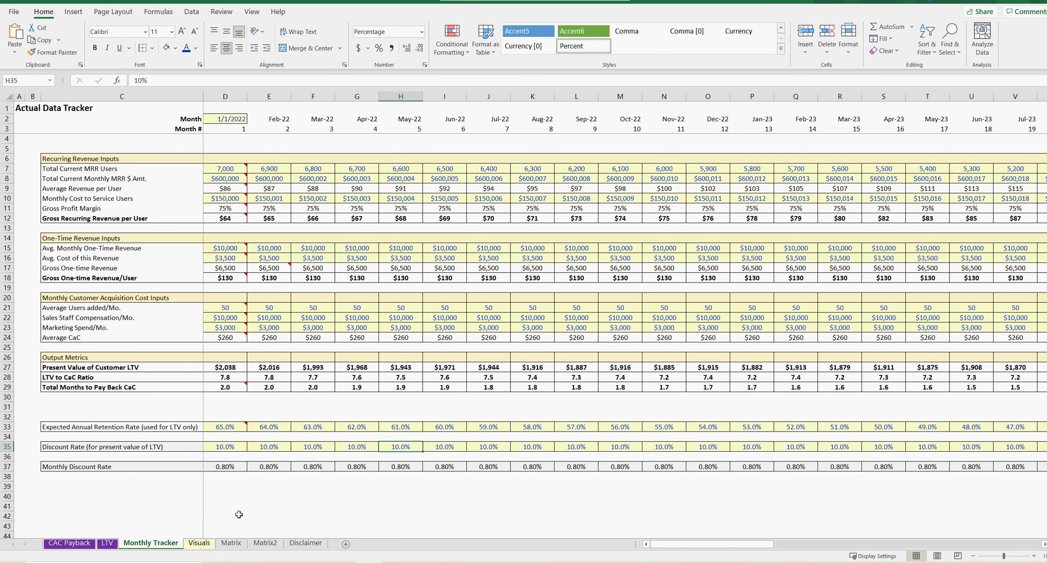
# - Duplicate the Total Months to Pay Back CaC chart on the Visuals sheet and align the copy directly below the original
pyautogui.click(200, 543)
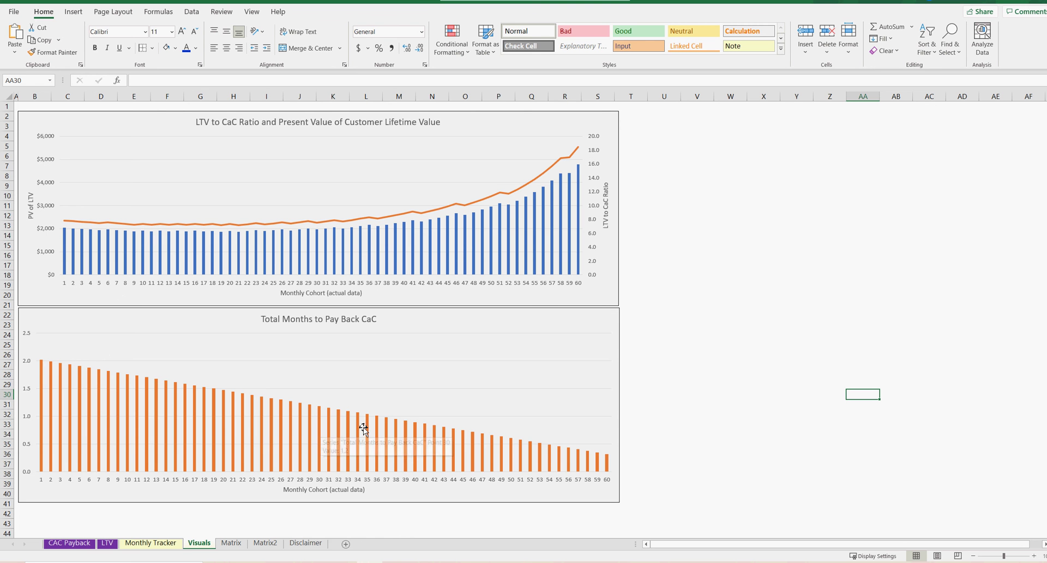
pyautogui.click(497, 311)
pyautogui.rightClick(497, 312)
pyautogui.click(524, 44)
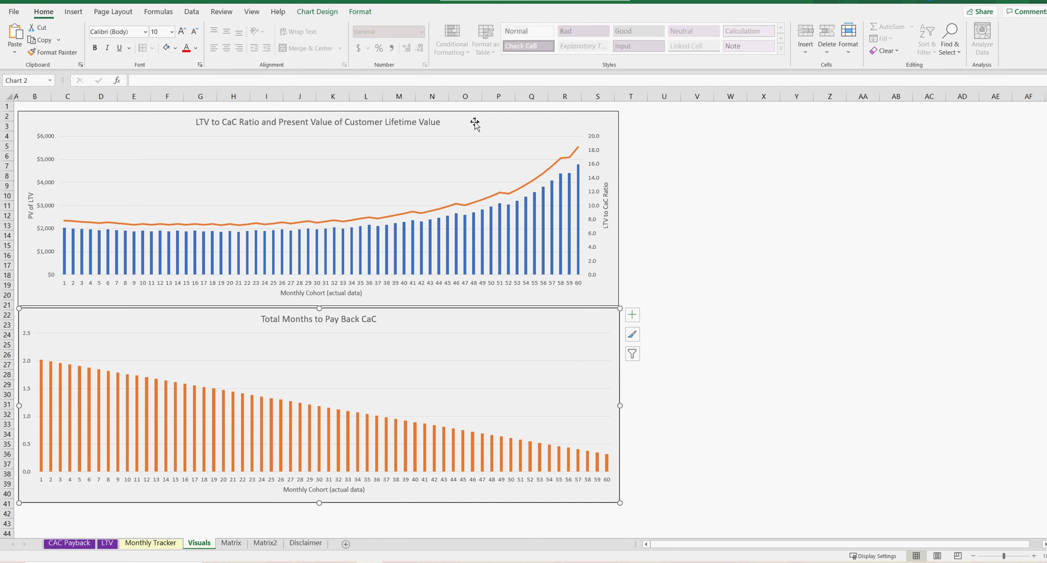
pyautogui.scroll(-7, 190, 359)
pyautogui.rightClick(170, 404)
pyautogui.click(200, 159)
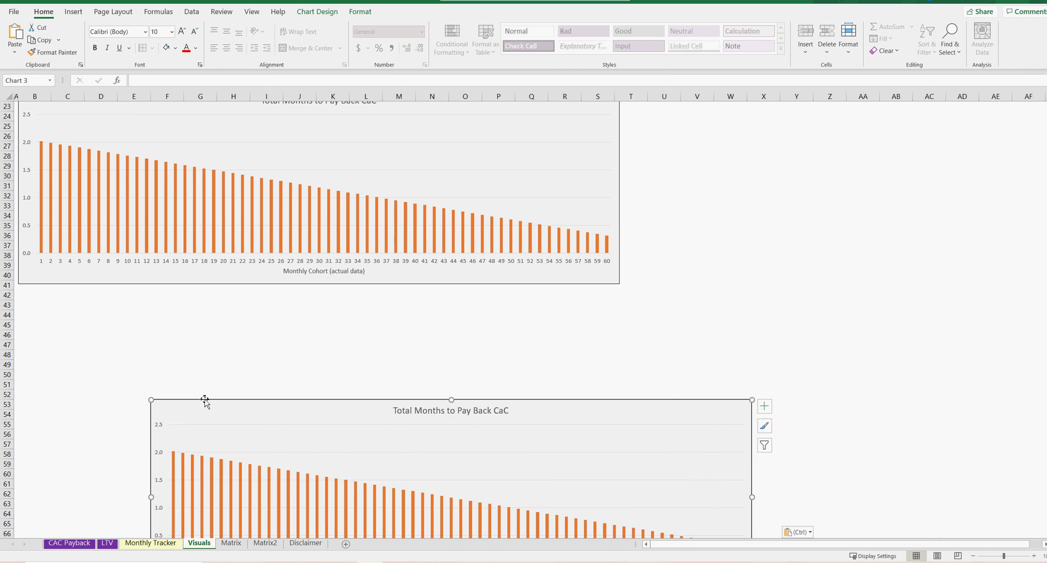
pyautogui.moveTo(226, 413); pyautogui.dragTo(94, 301)
# - Change the copied chart's series to Average CaC, using Monthly Tracker cell C24 as the name and D24:BK24 as the values
pyautogui.rightClick(318, 335)
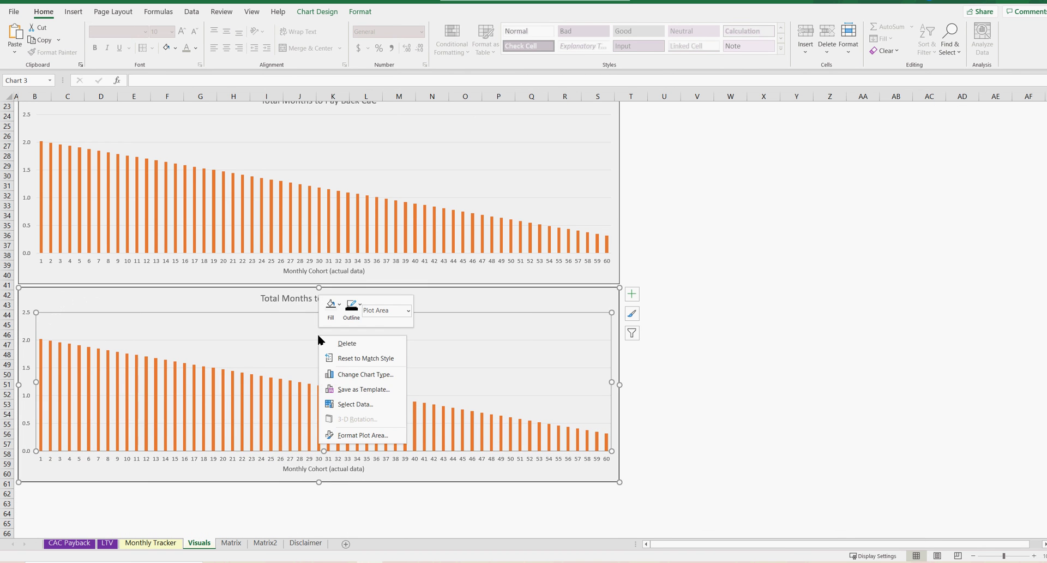
pyautogui.click(368, 402)
pyautogui.click(334, 173)
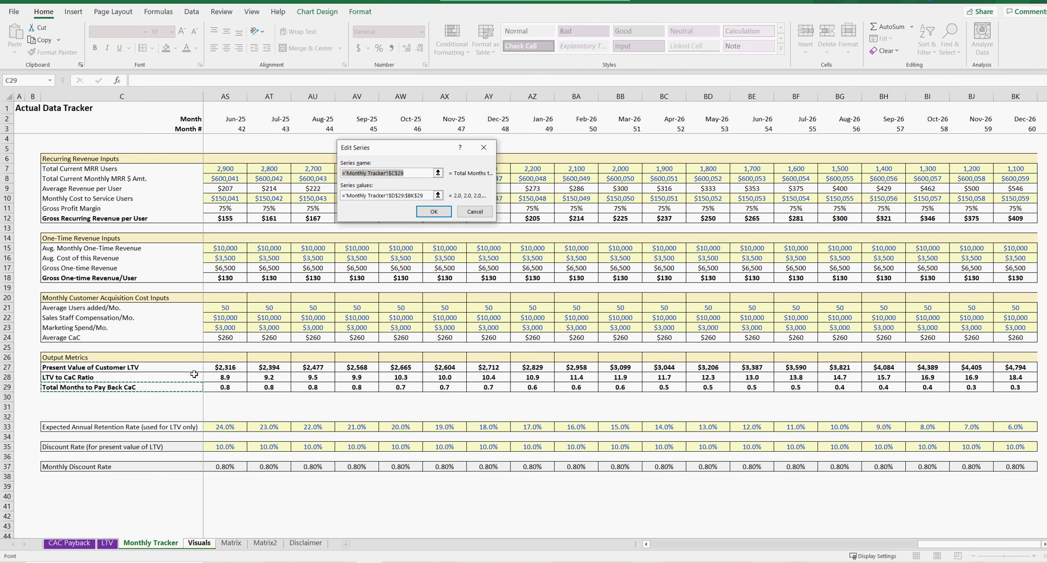
pyautogui.press('BackSpace')
pyautogui.click(62, 337)
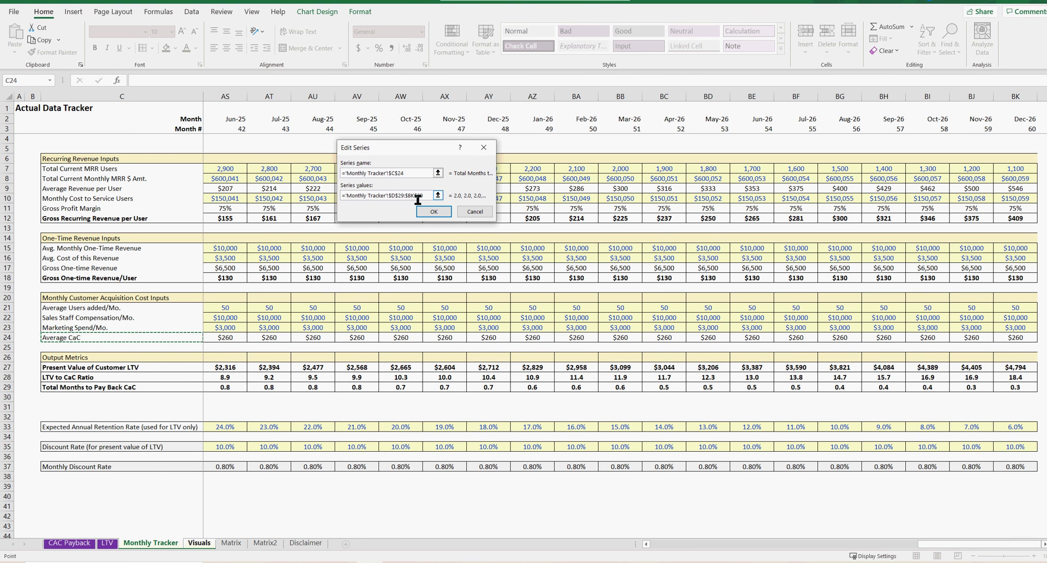
pyautogui.moveTo(416, 196); pyautogui.dragTo(302, 194)
pyautogui.press('BackSpace')
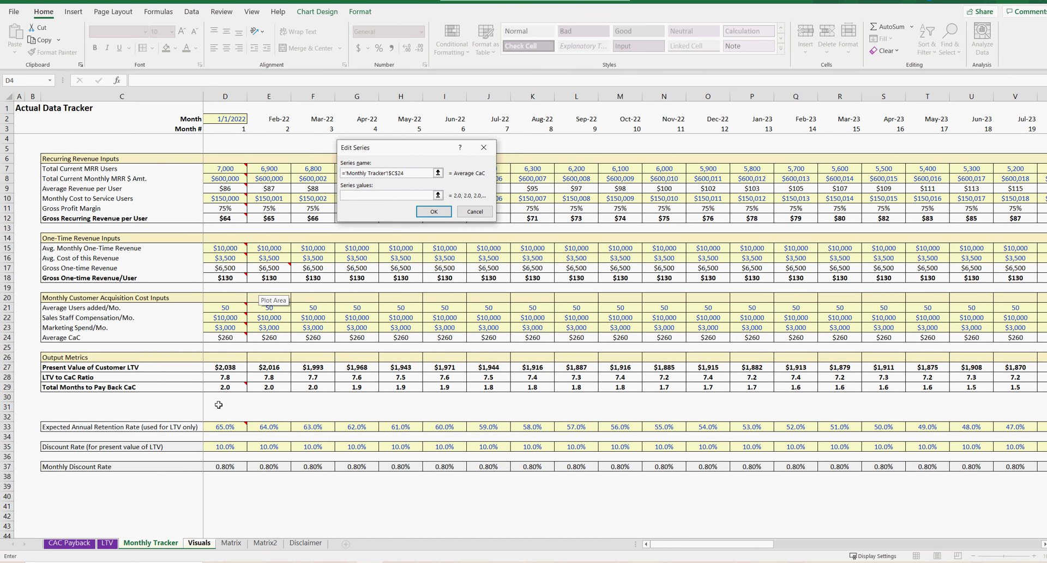
pyautogui.moveTo(225, 338); pyautogui.dragTo(976, 337)
pyautogui.click(436, 213)
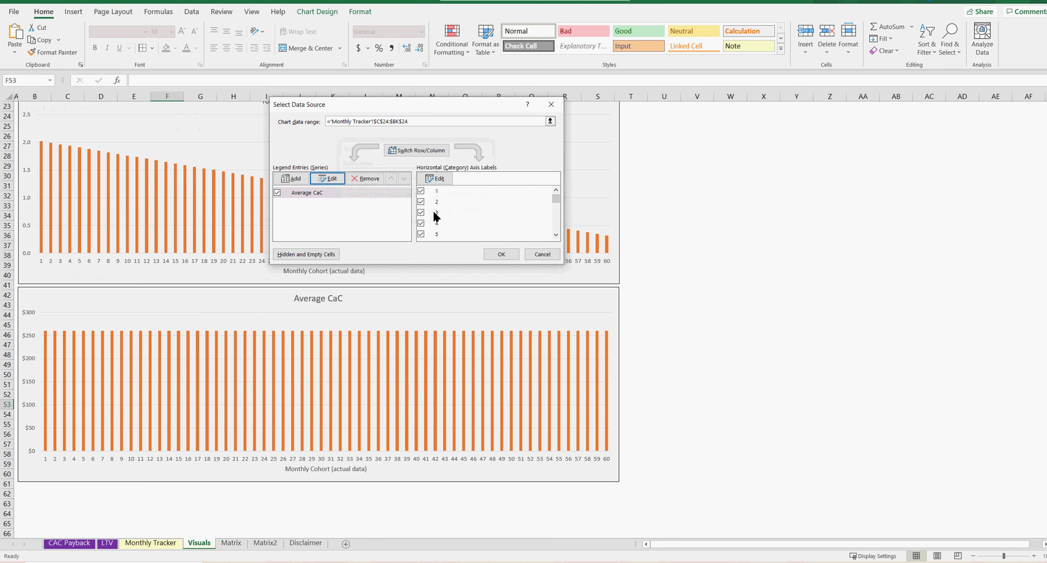
pyautogui.click(502, 254)
pyautogui.click(733, 434)
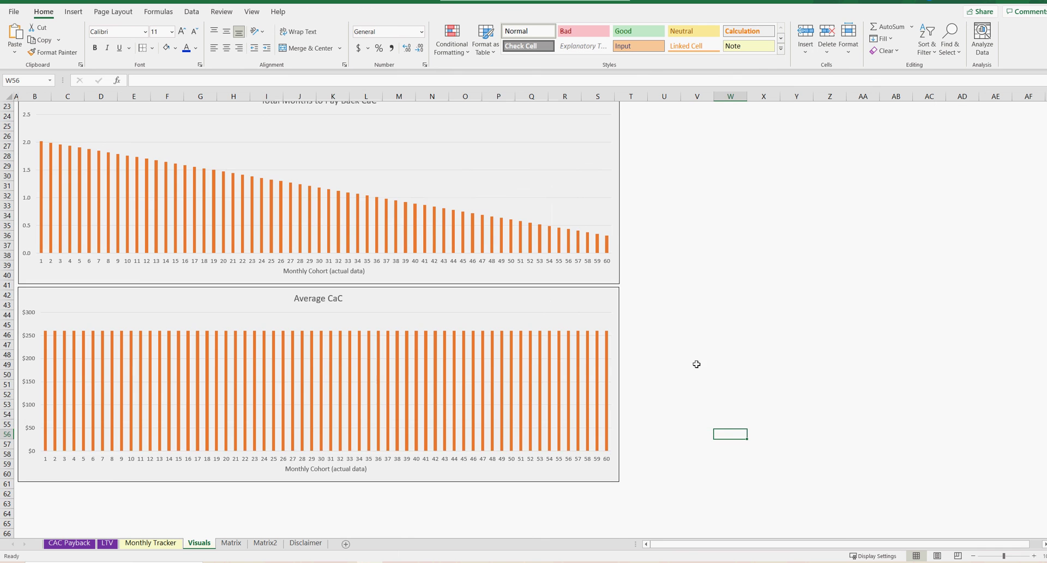
pyautogui.scroll(7, 697, 364)
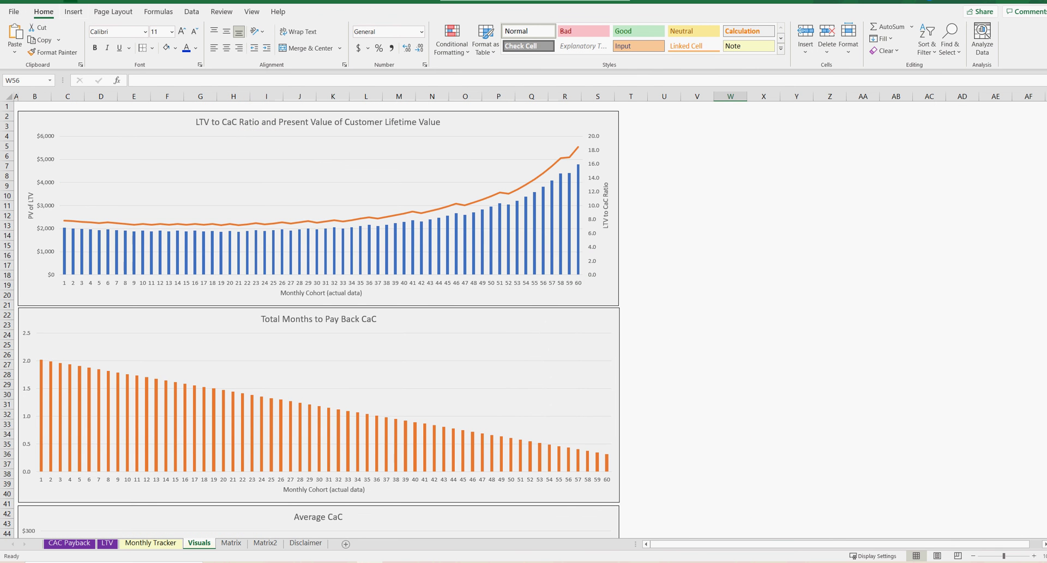
# - Compare the CAC Payback and LTV sheets with the first two months' Total Current MRR Users on the Monthly Tracker sheet
pyautogui.click(85, 542)
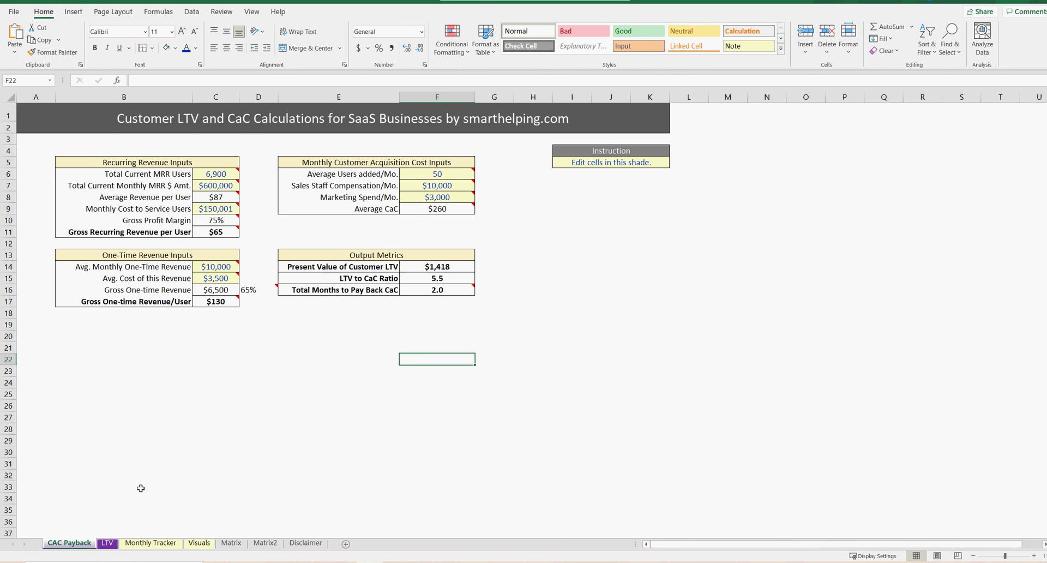
pyautogui.click(107, 543)
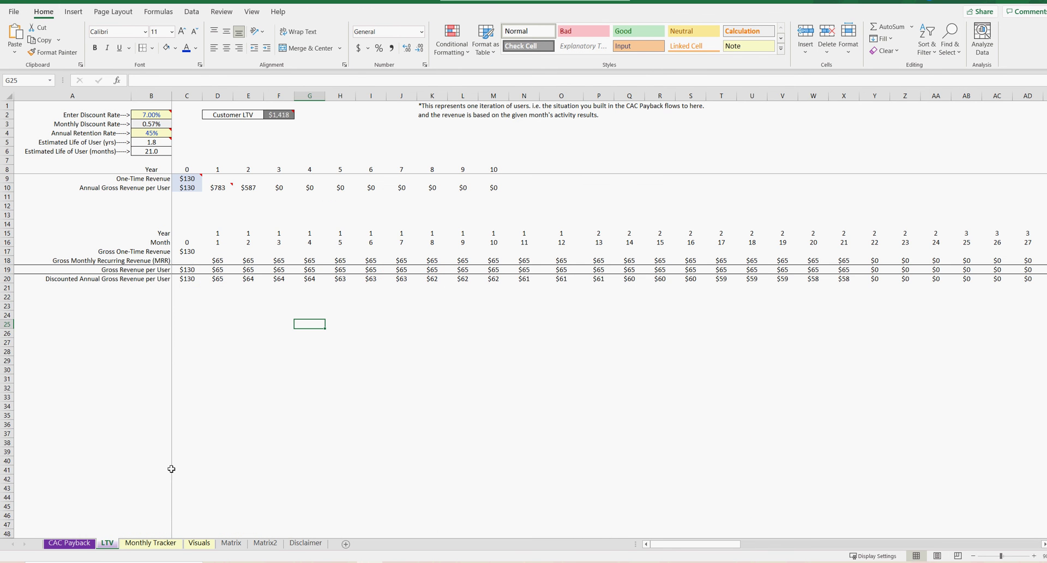
pyautogui.click(151, 542)
pyautogui.moveTo(980, 544); pyautogui.dragTo(711, 544)
pyautogui.click(232, 170)
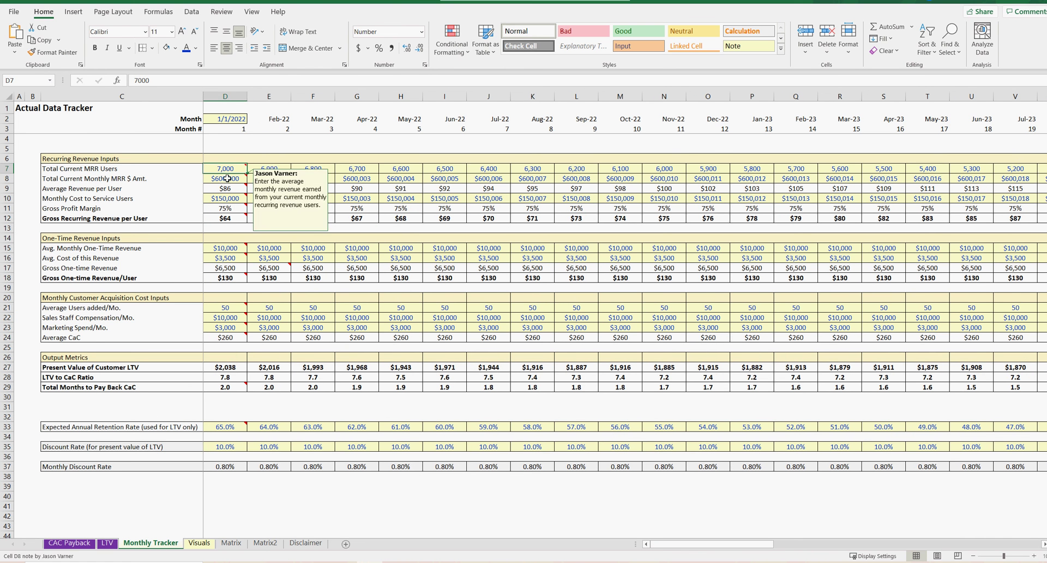
pyautogui.click(268, 169)
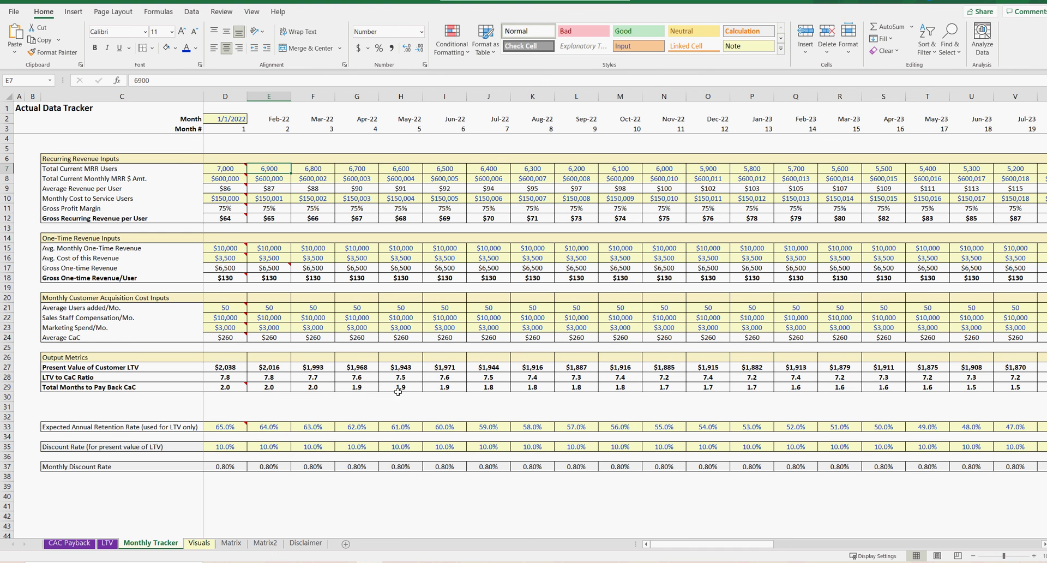
pyautogui.click(63, 544)
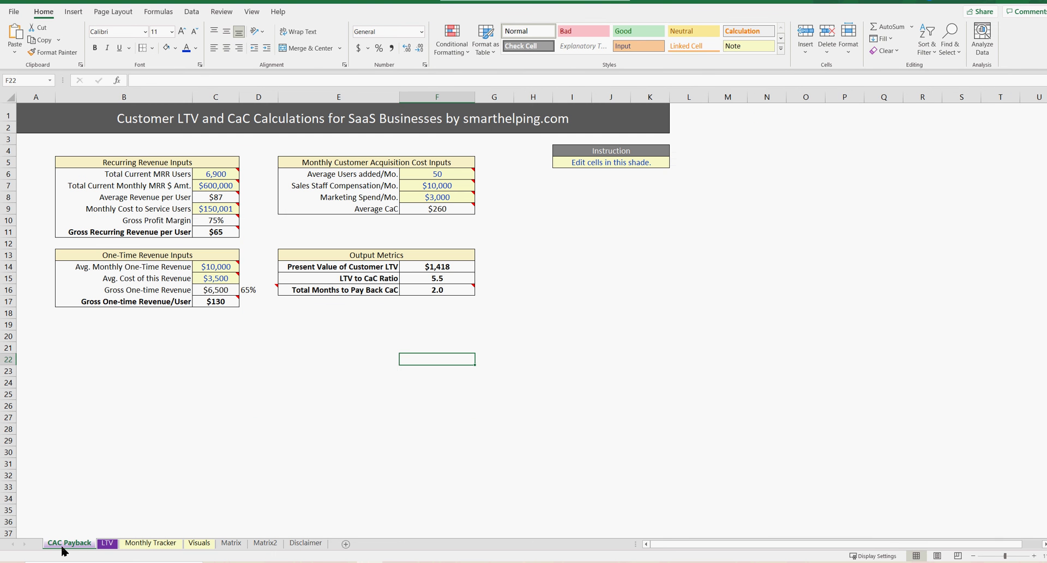
# - Inspect the LTV to CaC Ratio formula in the Output Metrics on the CAC Payback sheet
pyautogui.click(436, 279)
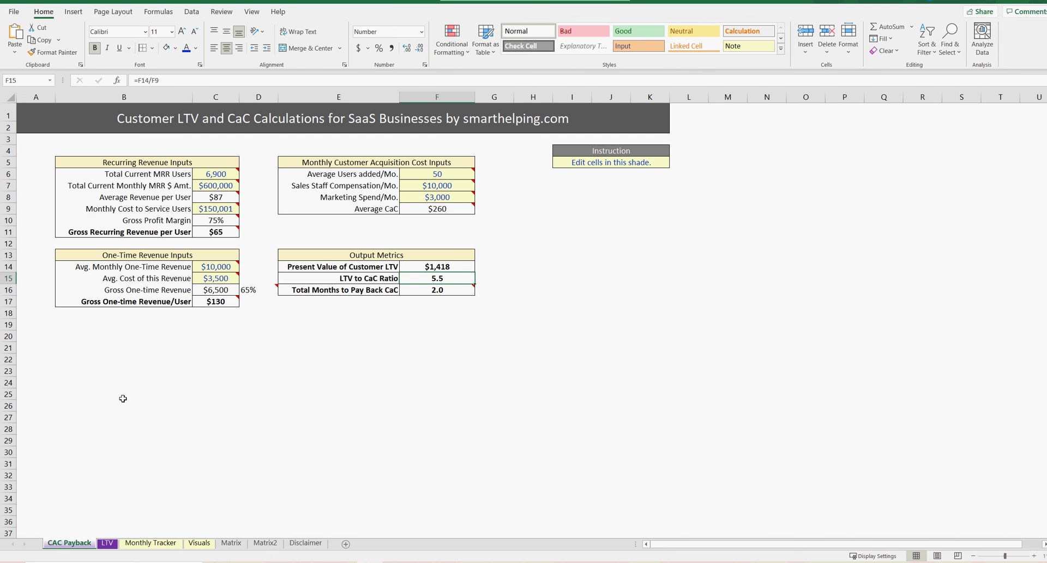
pyautogui.click(133, 416)
pyautogui.click(182, 438)
pyautogui.click(254, 417)
pyautogui.click(298, 440)
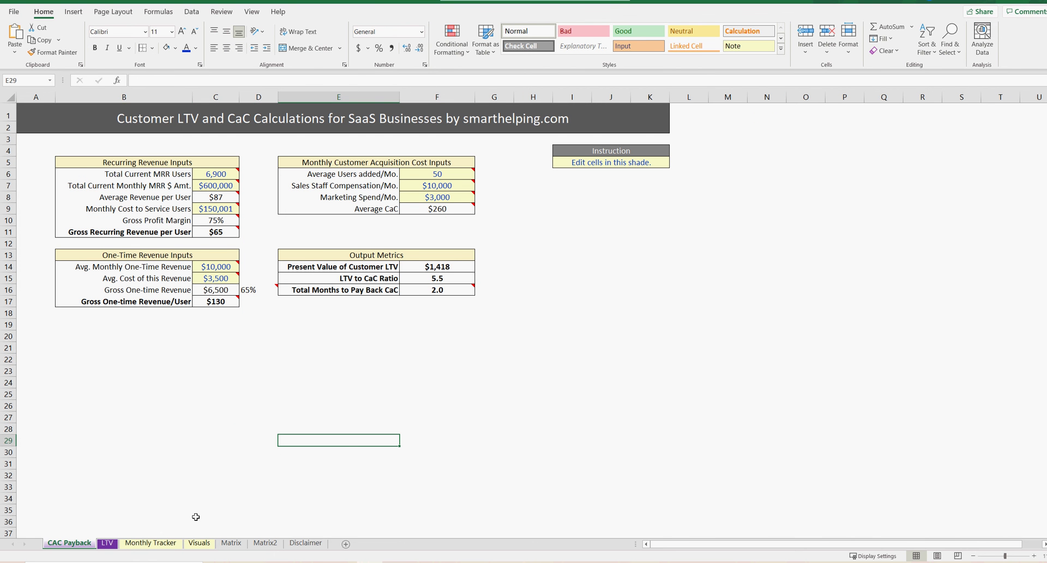
# - Review the Monthly Tracker sheet and the Present Value of LTV cohort tables on the Matrix and Matrix2 sheets
pyautogui.click(149, 543)
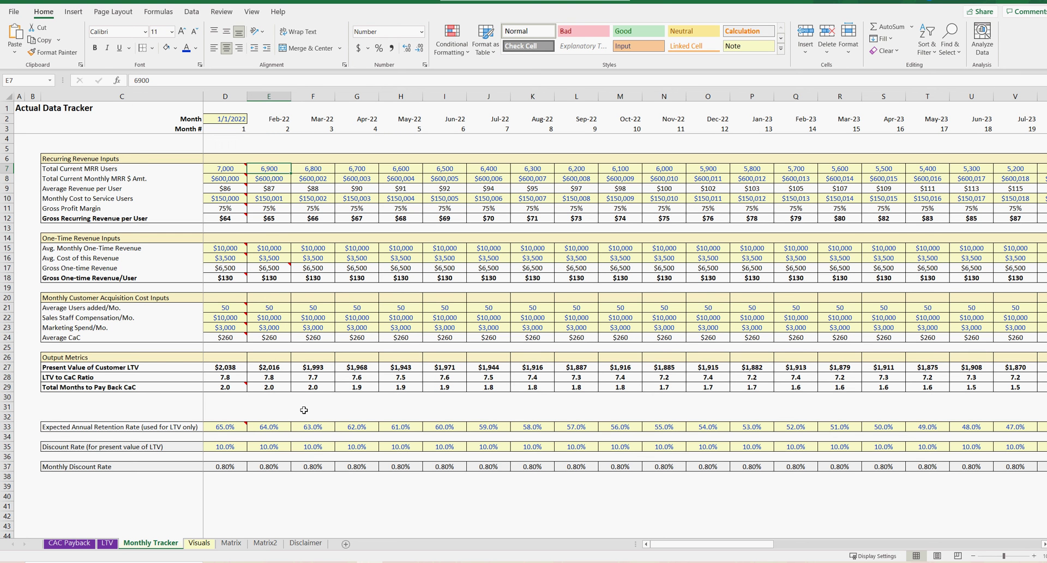
pyautogui.click(231, 543)
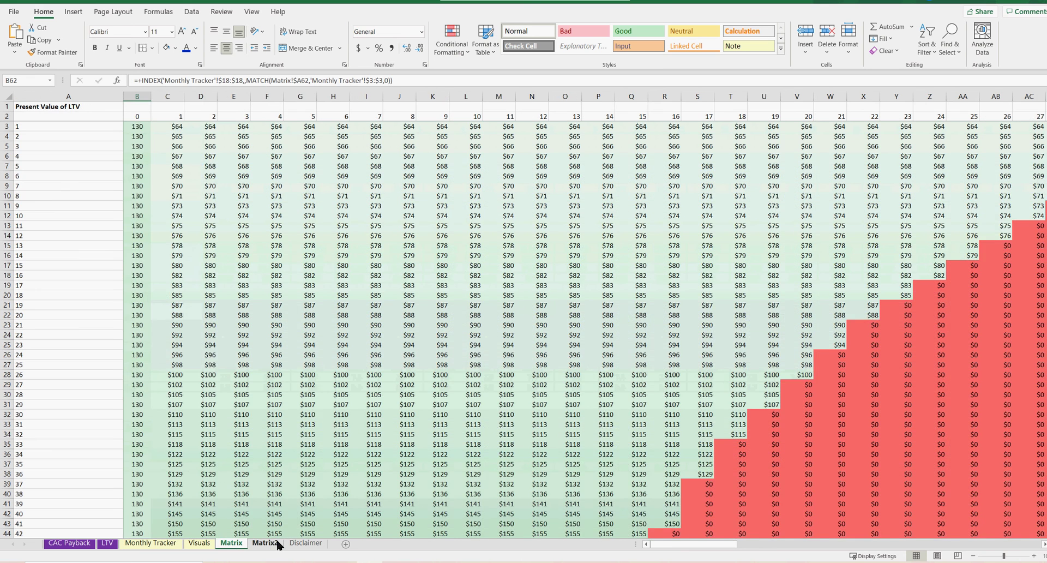
pyautogui.click(265, 543)
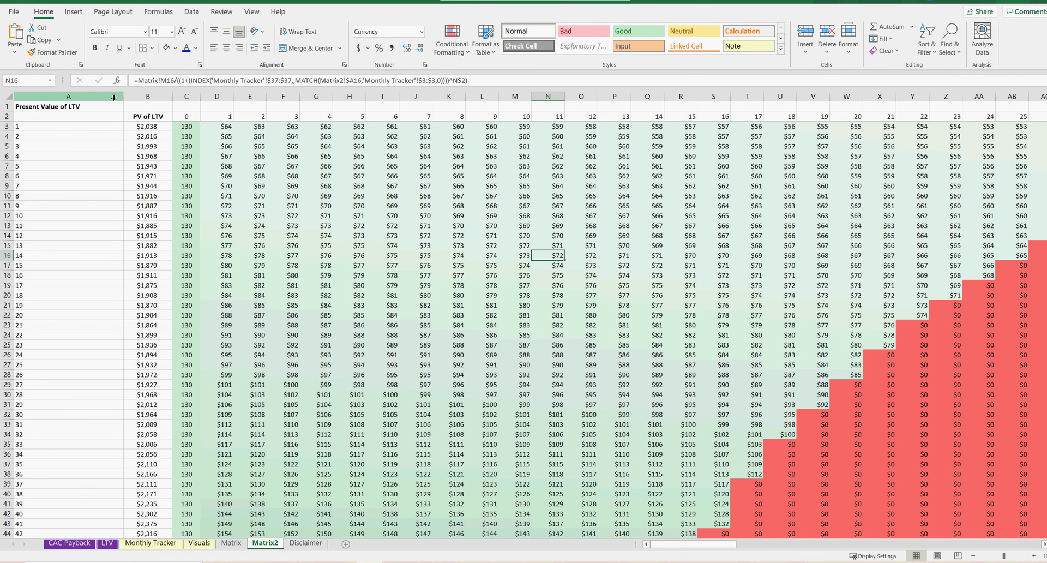
pyautogui.moveTo(147, 96); pyautogui.dragTo(94, 96)
pyautogui.click(264, 285)
# - Look over the charts on the Visuals sheet and the Monthly Tracker data, ending on the CAC Payback sheet
pyautogui.click(198, 543)
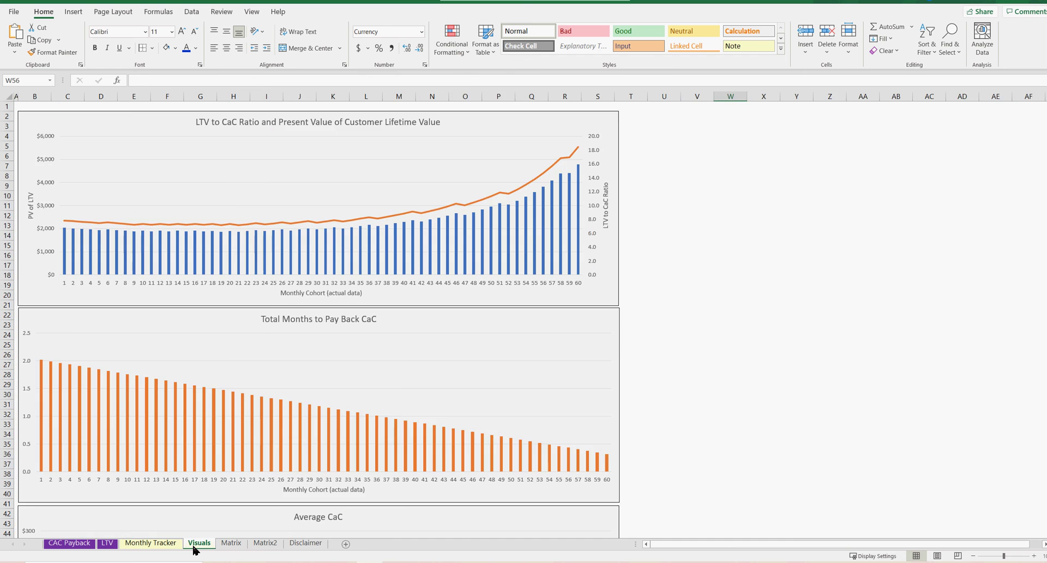
pyautogui.click(169, 543)
pyautogui.click(372, 508)
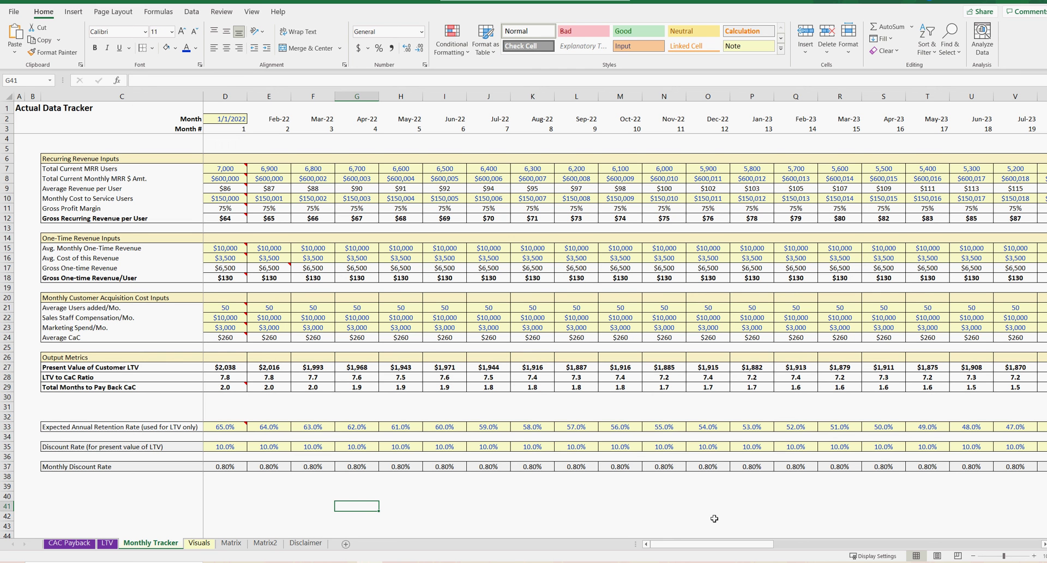
pyautogui.click(70, 543)
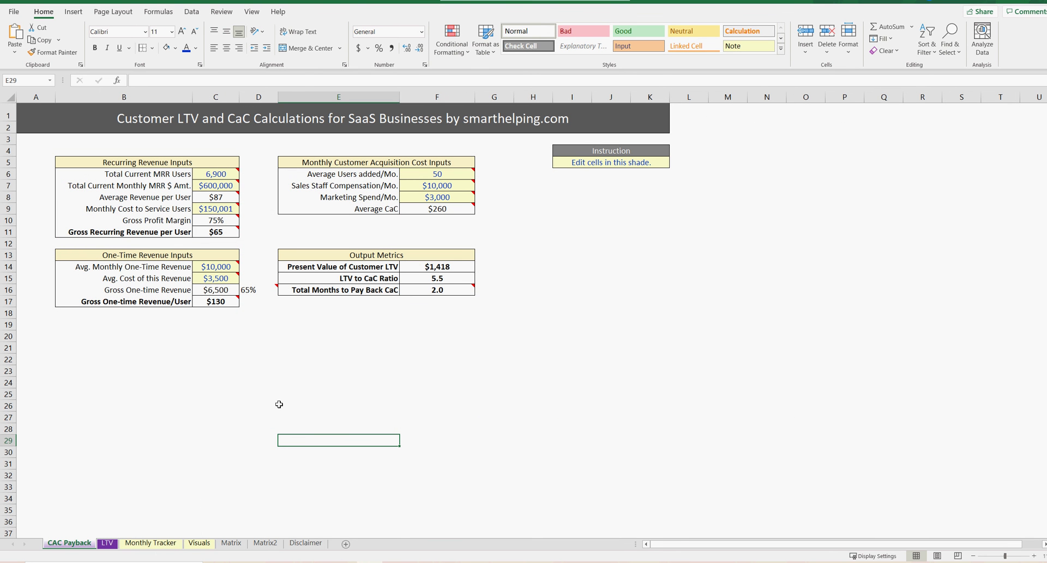